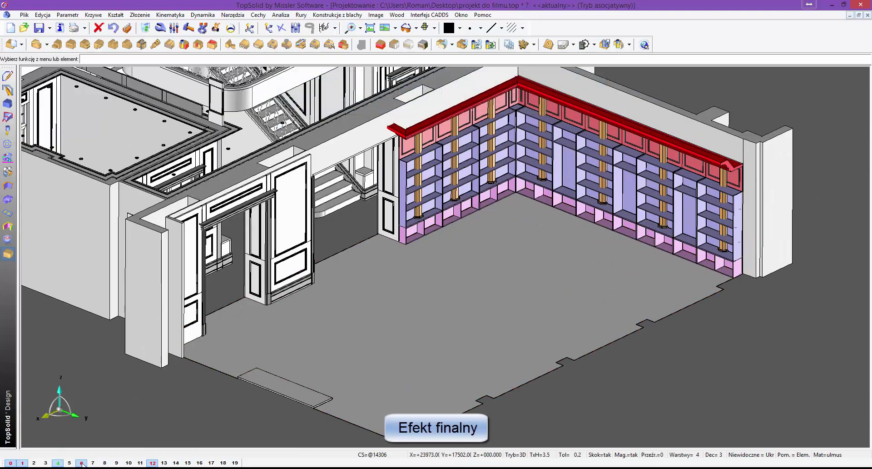
# Hide the library on layer 4 and make layer 7 the current layer
pyautogui.click(82, 463)
pyautogui.click(92, 462)
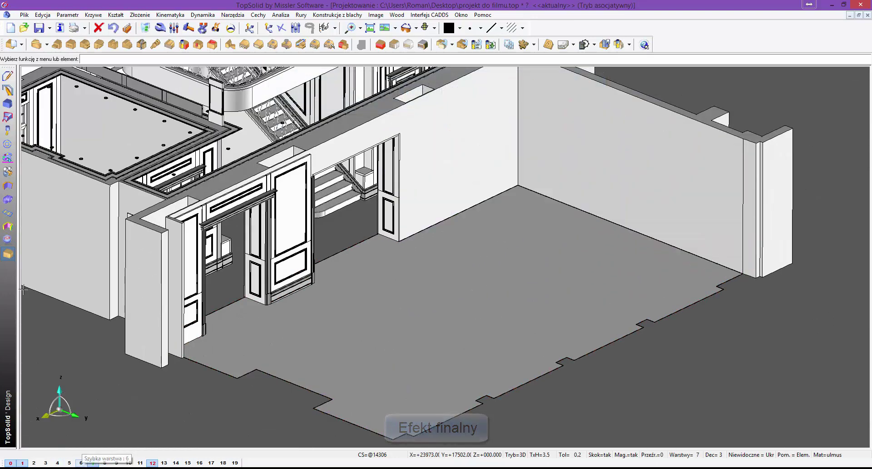
# Start a sketch on the room floor and draw a thin rectangle along the right-hand wall from the corner
pyautogui.click(7, 91)
pyautogui.click(21, 47)
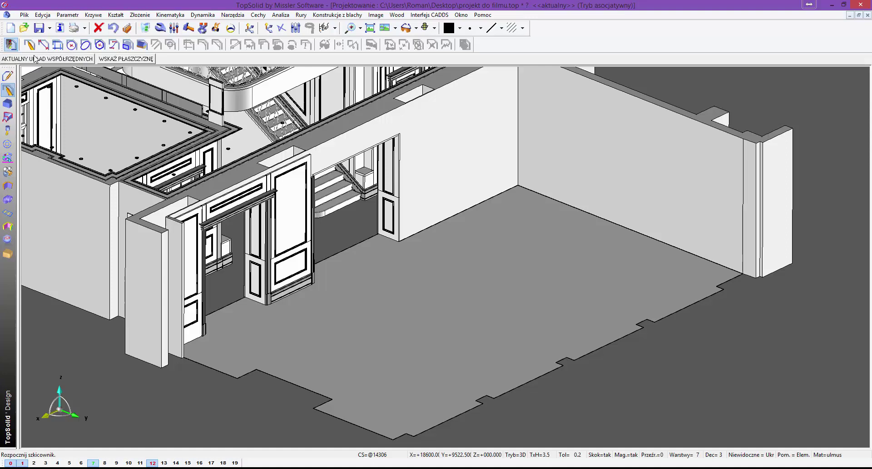
pyautogui.click(125, 59)
pyautogui.click(545, 316)
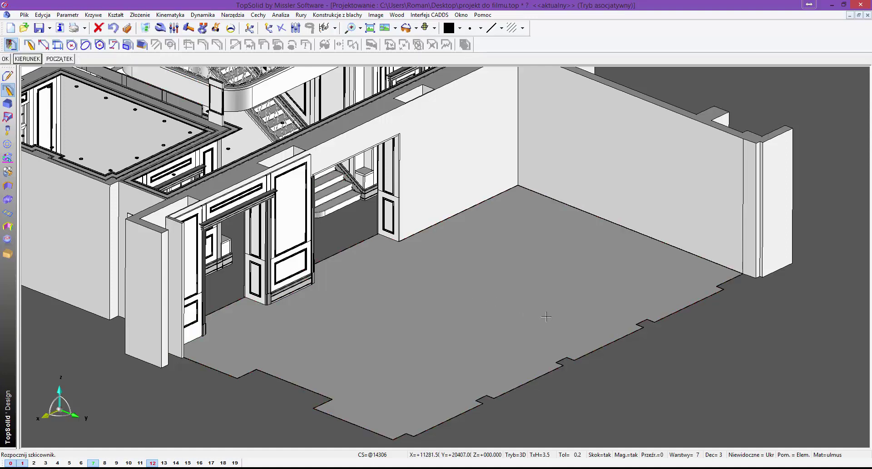
pyautogui.click(742, 274)
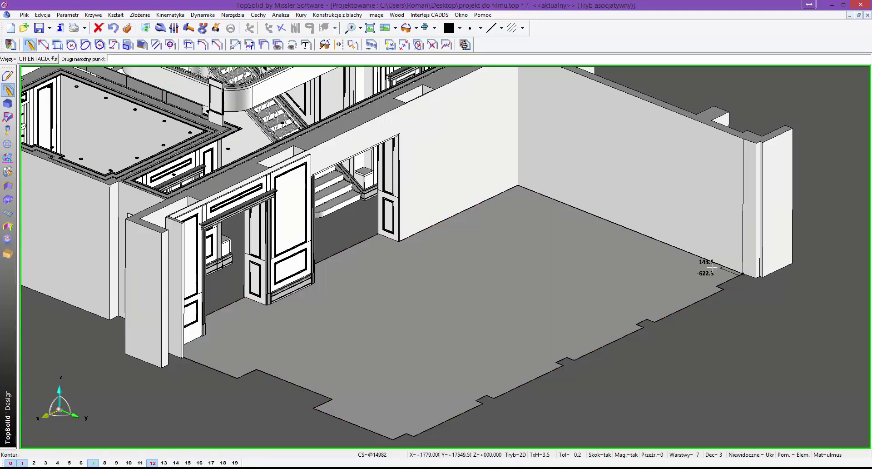
pyautogui.click(700, 263)
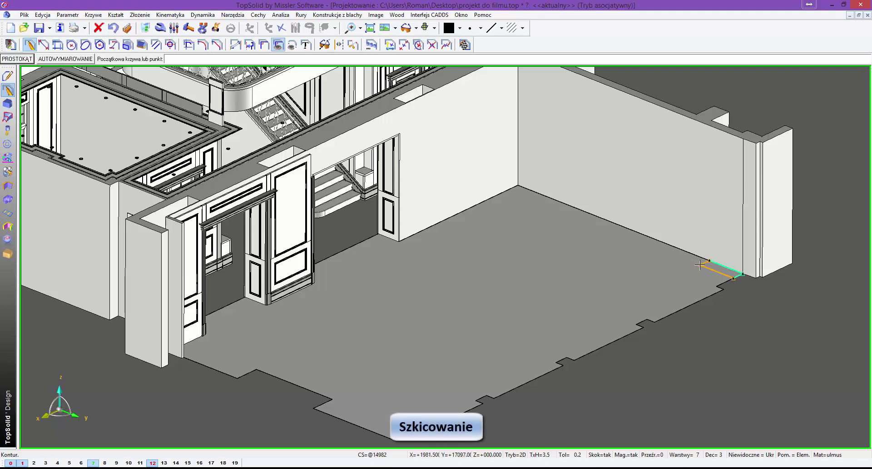
pyautogui.click(674, 254)
# Dimension the rectangle at 350, 1225 and 785, and make its wall-side segments equal length
pyautogui.click(235, 45)
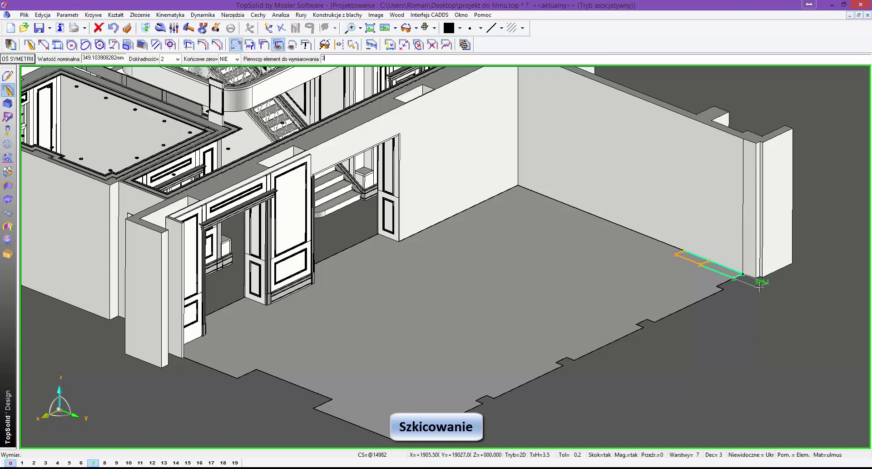
pyautogui.write('50')
pyautogui.press('Return')
pyautogui.click(718, 271)
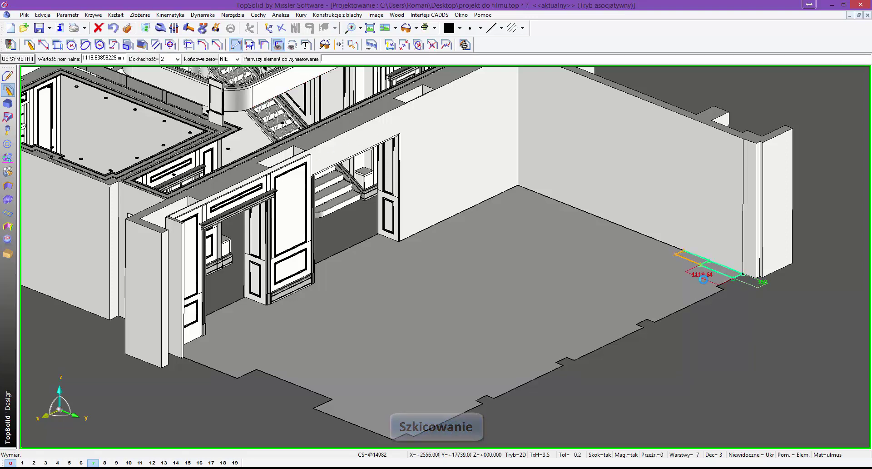
pyautogui.click(681, 263)
pyautogui.click(681, 263)
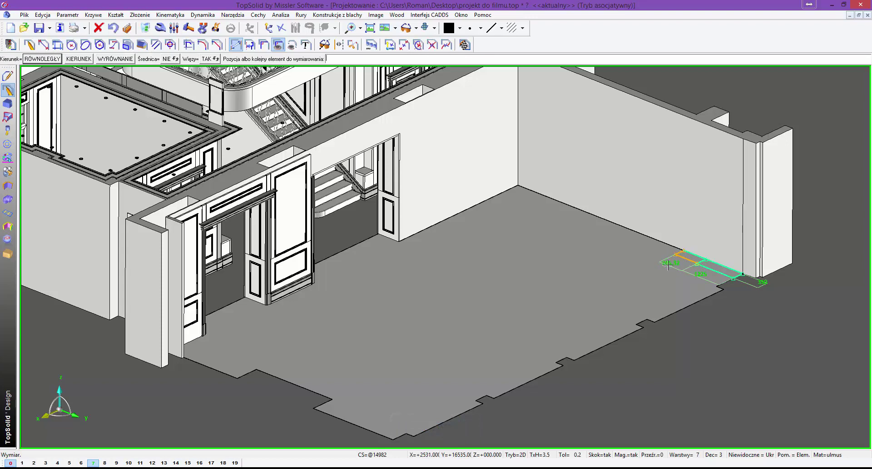
pyautogui.click(667, 266)
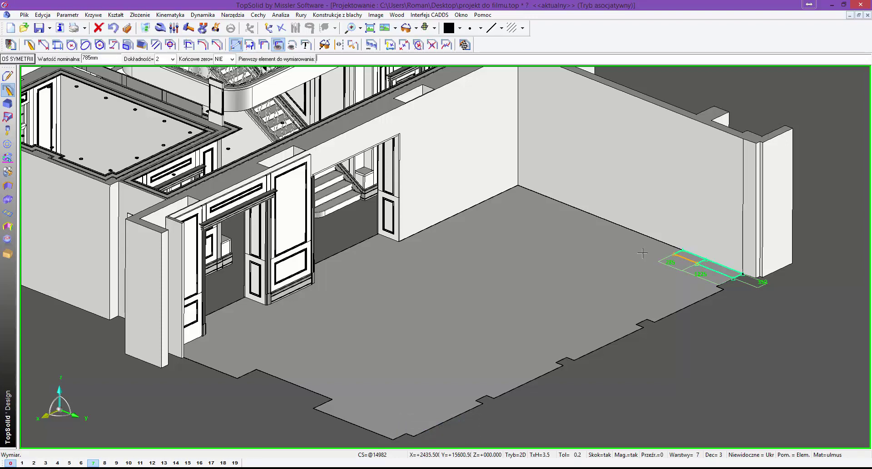
pyautogui.click(265, 45)
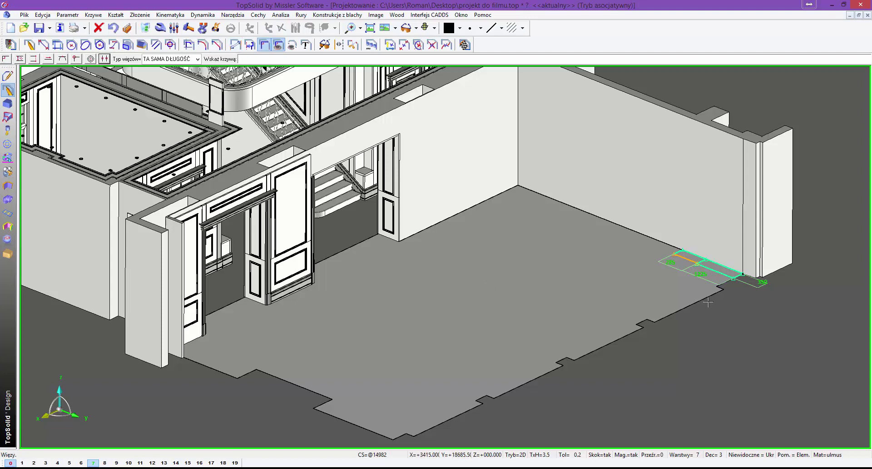
pyautogui.click(730, 273)
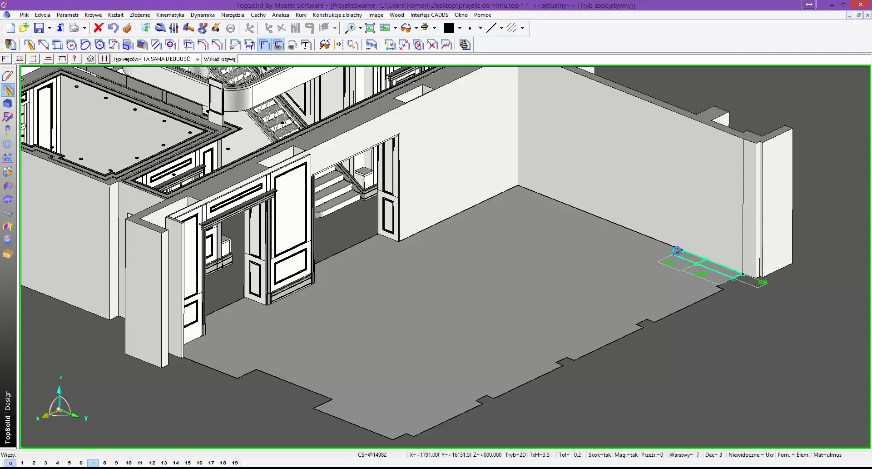
pyautogui.click(29, 45)
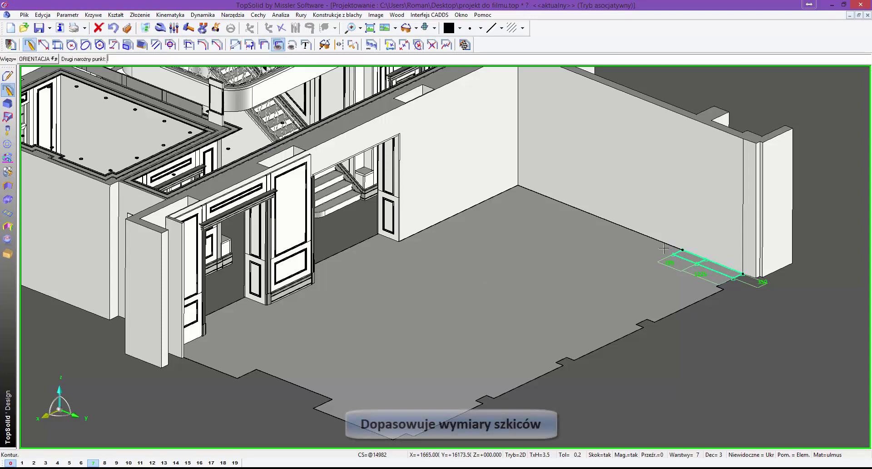
# Draw further plinth rectangles along the back wall up to the wall corner
pyautogui.click(652, 237)
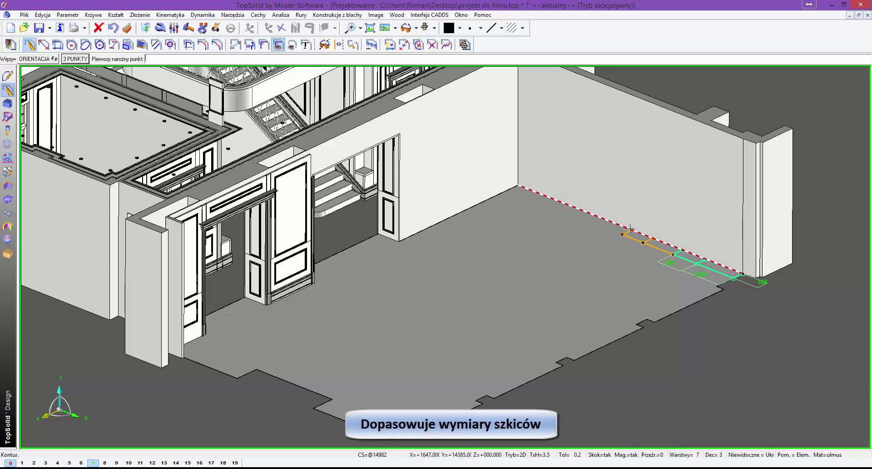
pyautogui.click(588, 221)
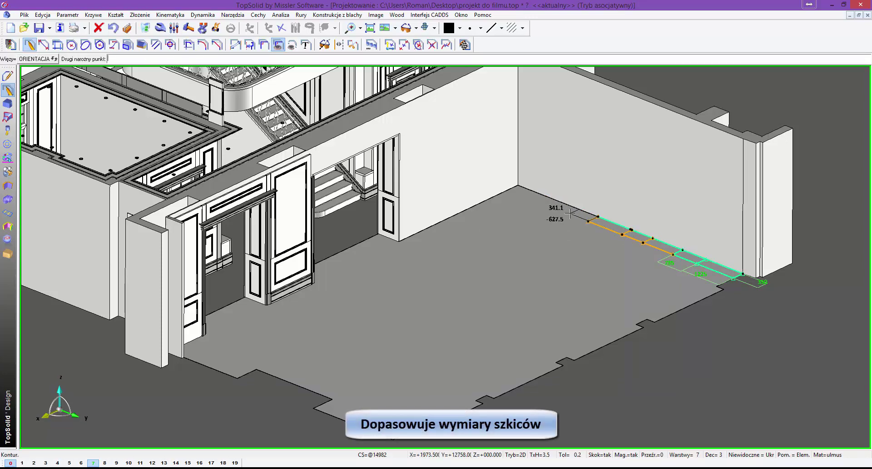
pyautogui.click(568, 214)
pyautogui.click(535, 200)
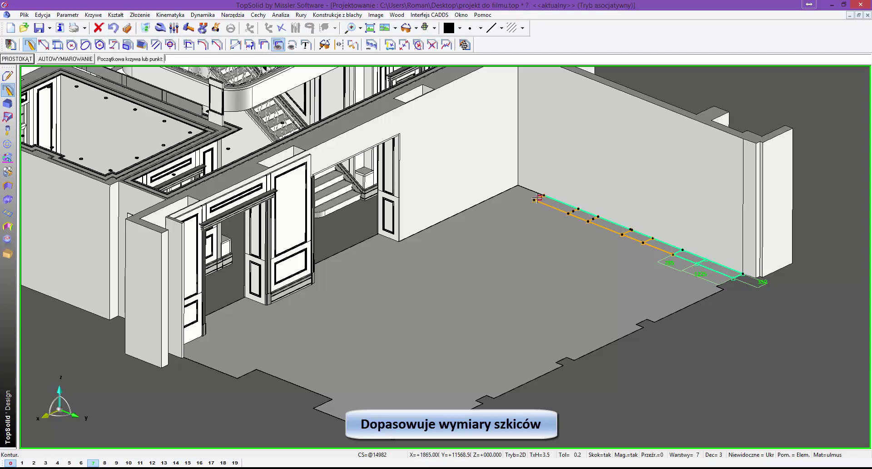
pyautogui.click(517, 185)
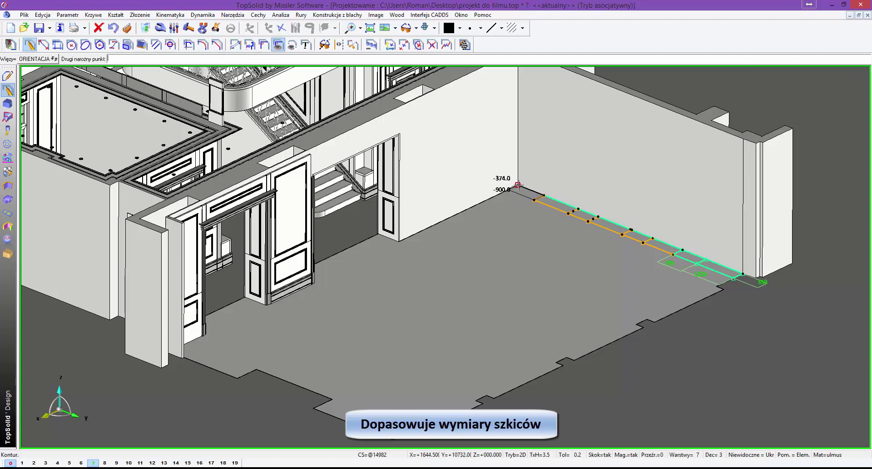
# Constrain the new back-wall segments to equal length with the existing plinth segments
pyautogui.click(264, 45)
pyautogui.click(685, 261)
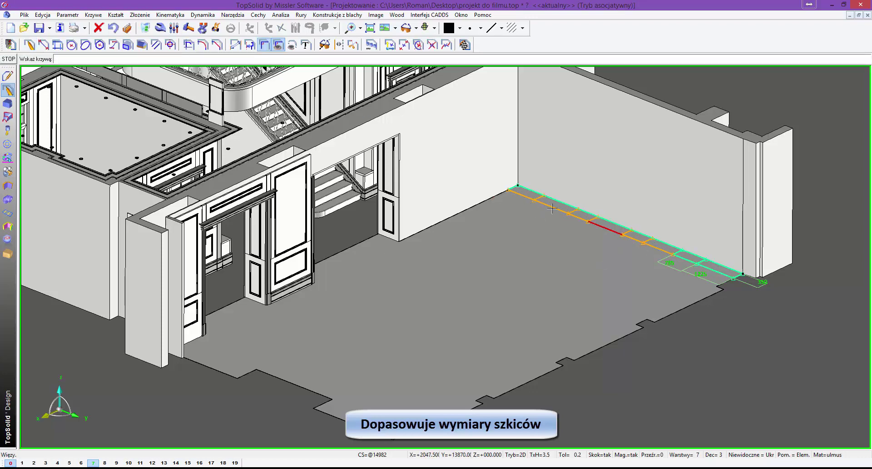
pyautogui.click(590, 221)
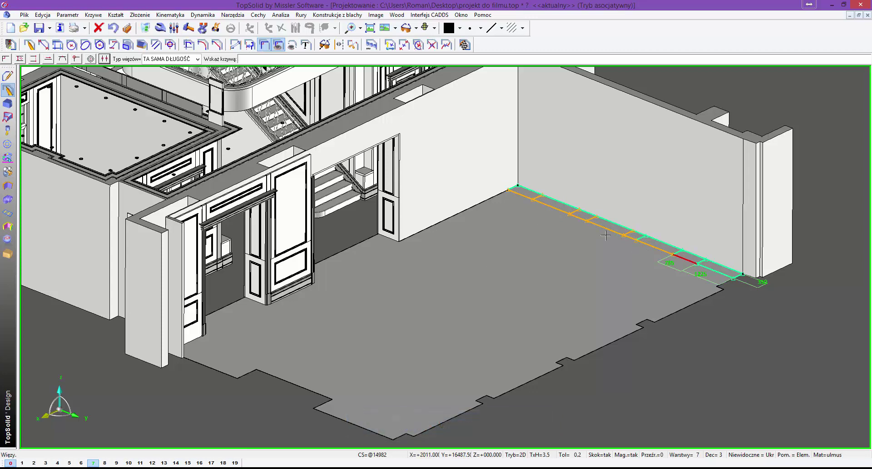
pyautogui.click(685, 259)
pyautogui.click(575, 214)
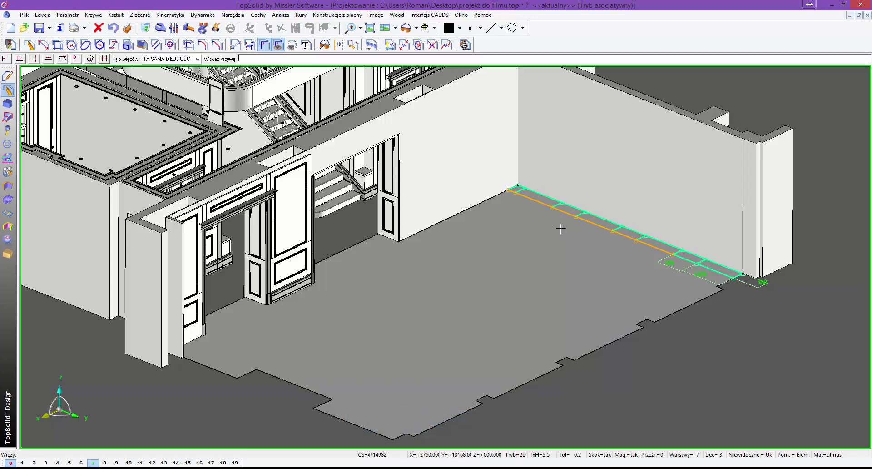
pyautogui.click(678, 252)
pyautogui.press('Escape')
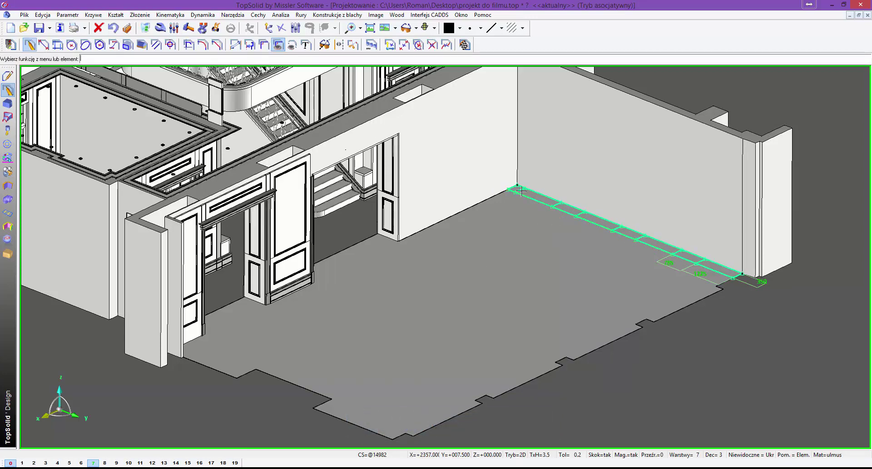
# Draw a rectangle along the left wall from beside the doorway toward the room corner
pyautogui.click(399, 240)
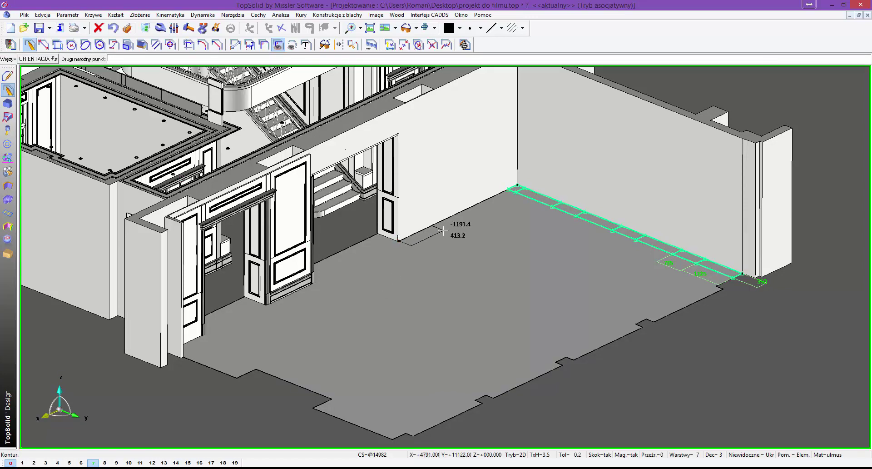
pyautogui.click(477, 213)
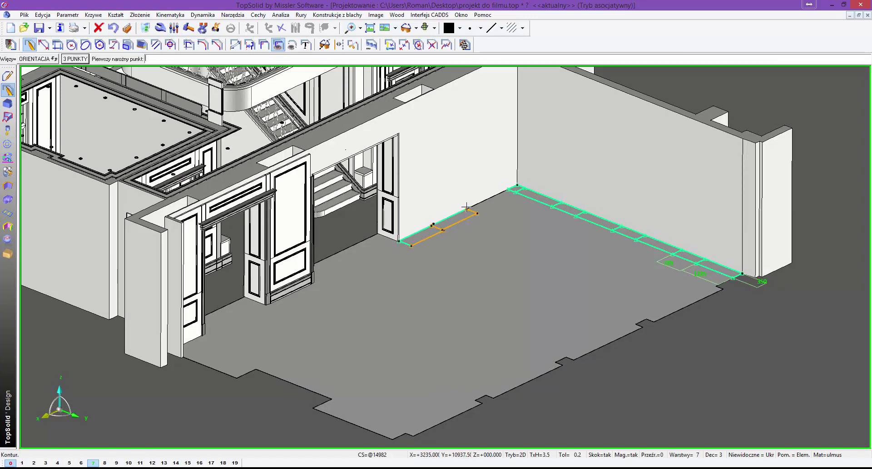
pyautogui.click(466, 208)
pyautogui.click(515, 191)
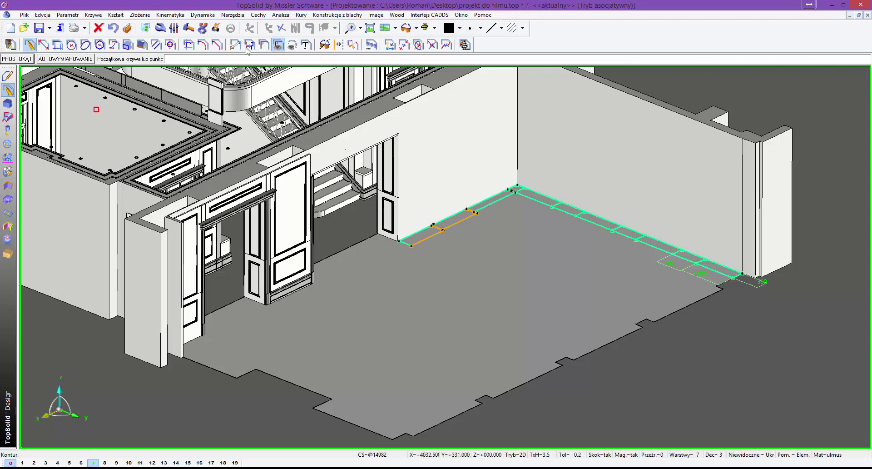
# Make the left-wall rectangle segments equal length and close the floor sketch
pyautogui.click(262, 46)
pyautogui.click(427, 236)
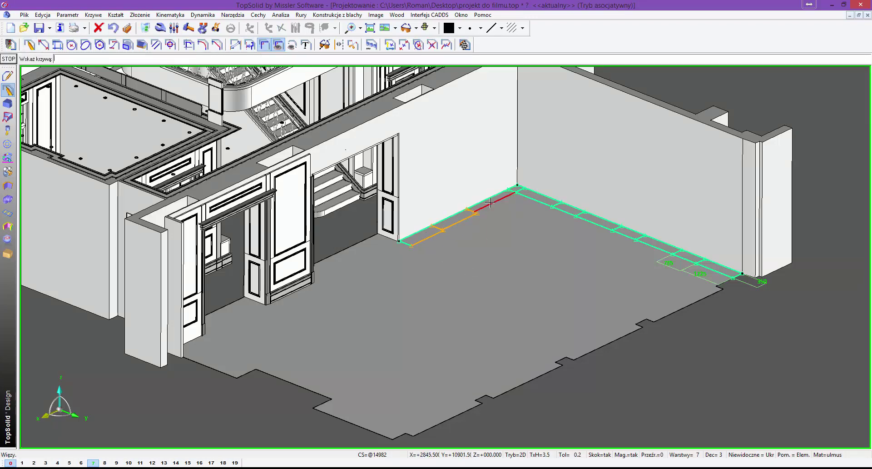
pyautogui.click(438, 225)
pyautogui.click(448, 218)
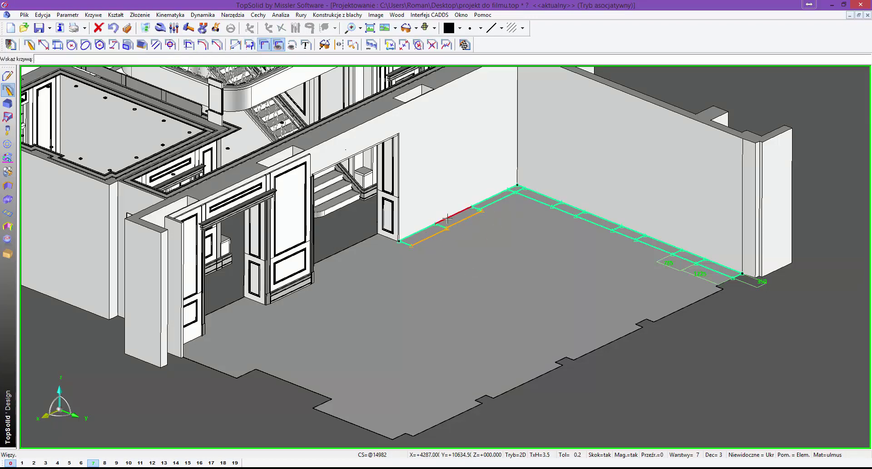
pyautogui.click(476, 209)
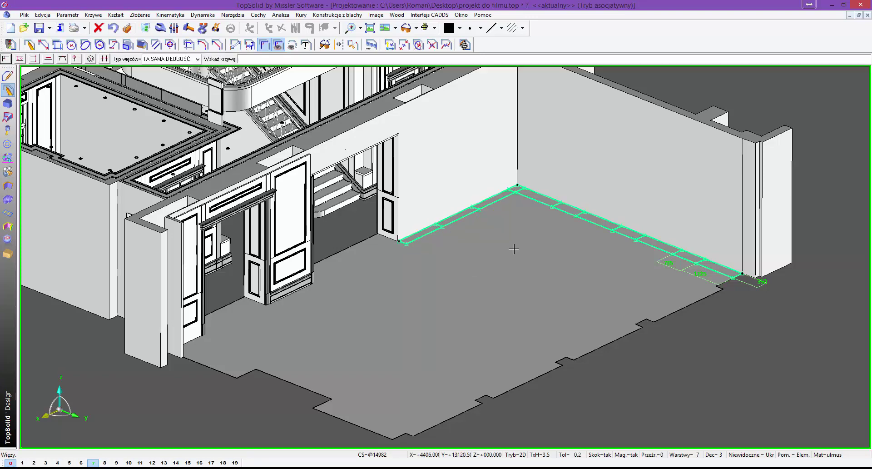
pyautogui.press('Escape')
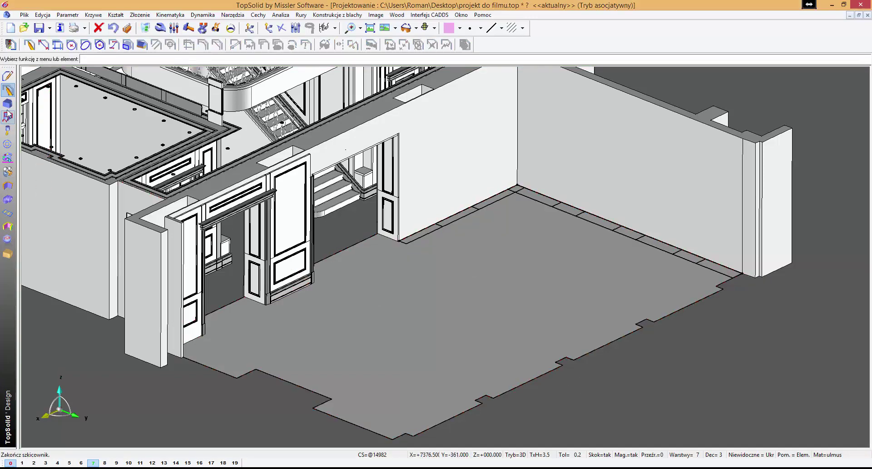
# Extrude the plinth outline 400 high as one solid per profile (JEDEN KSZTAŁT NA PROFIL)
pyautogui.click(7, 104)
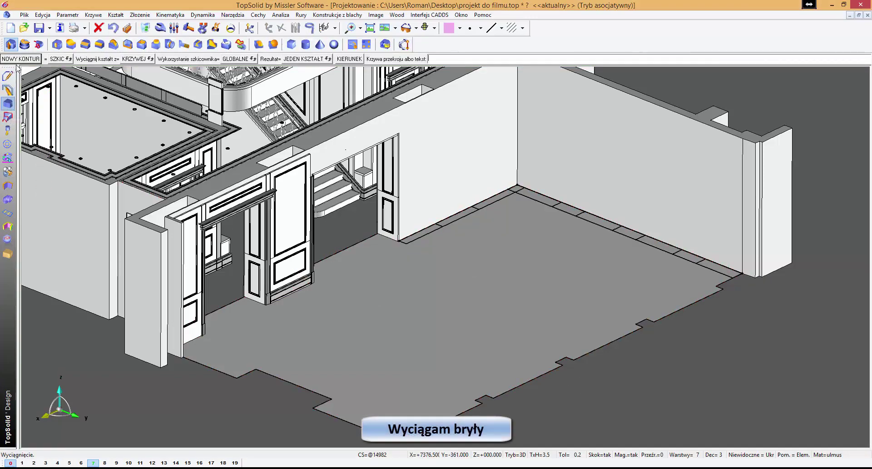
pyautogui.click(301, 59)
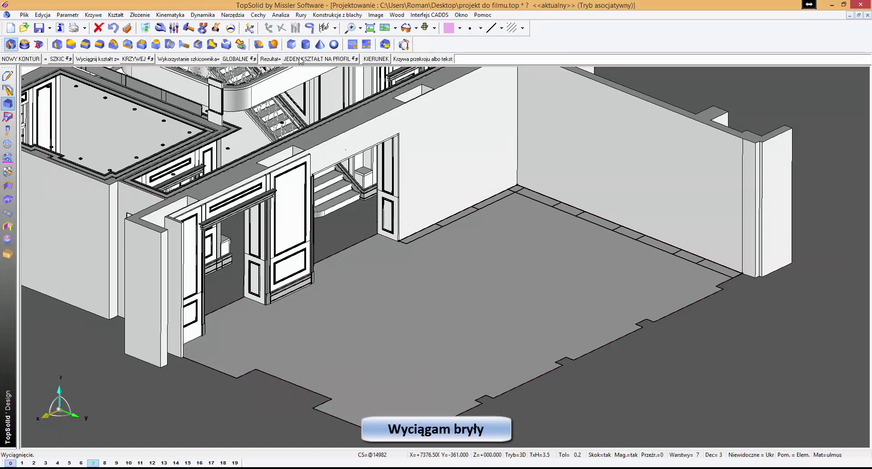
pyautogui.click(418, 238)
pyautogui.write('400')
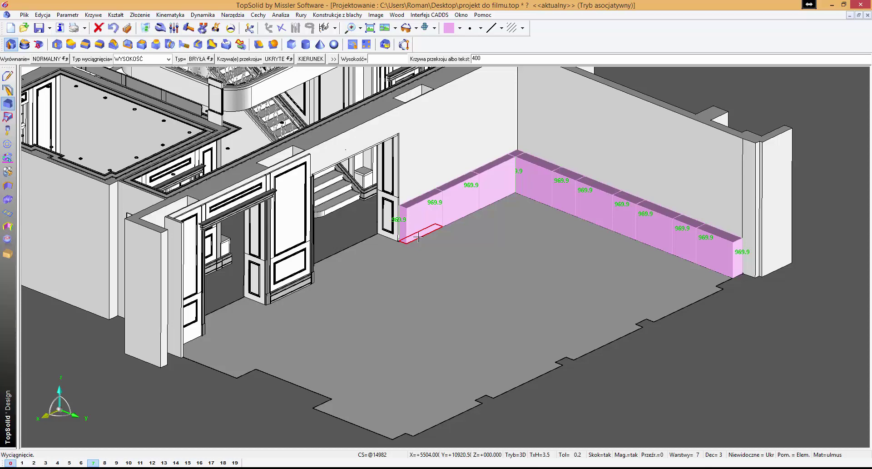
pyautogui.press('Return')
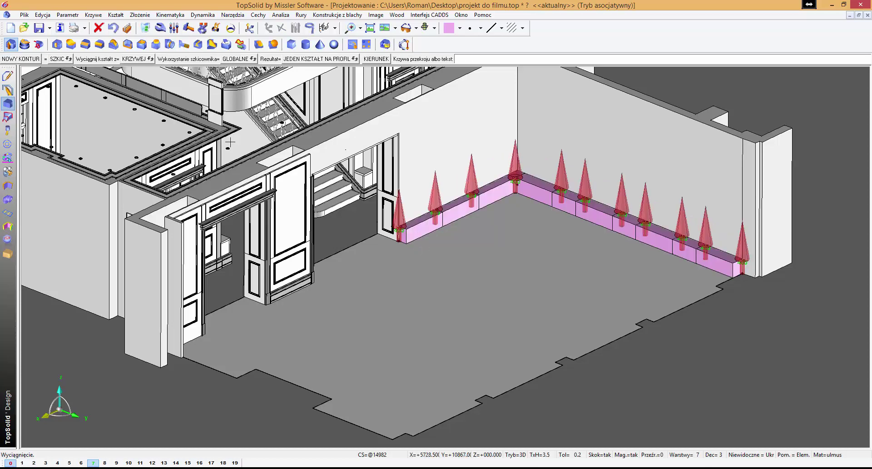
pyautogui.click(136, 60)
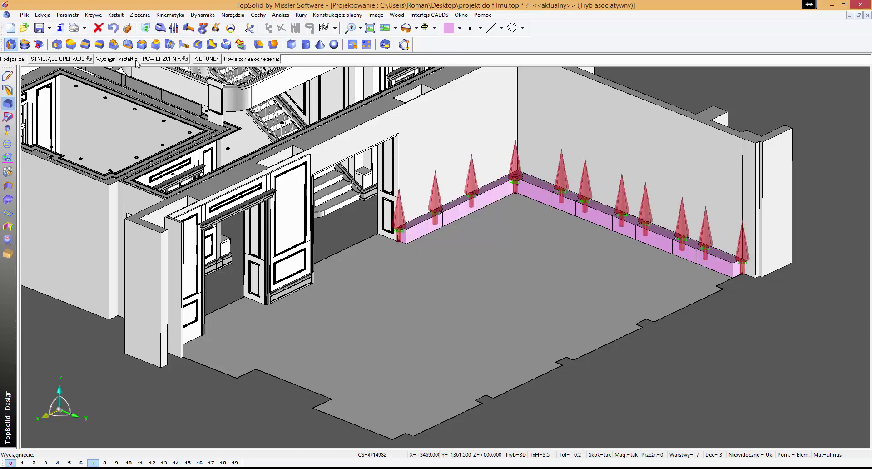
pyautogui.click(459, 27)
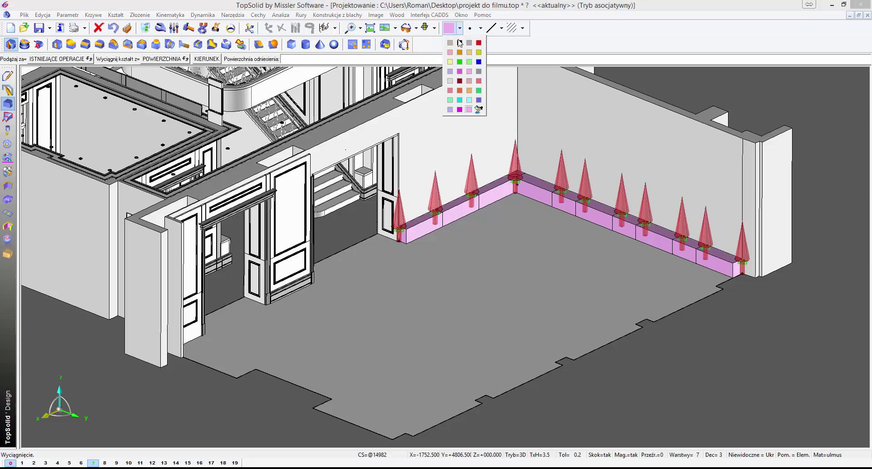
# In lavender, raise a 1900-high block from the wall face over every plinth segment along both walls
pyautogui.click(452, 73)
pyautogui.click(439, 187)
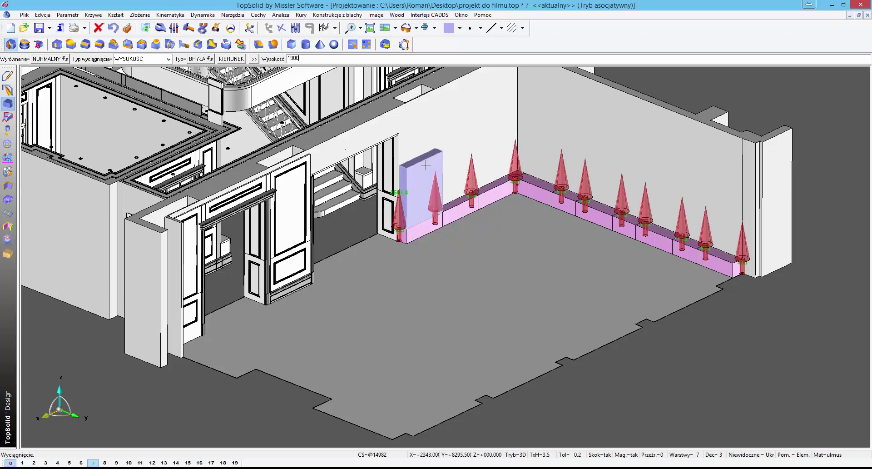
pyautogui.press('Return')
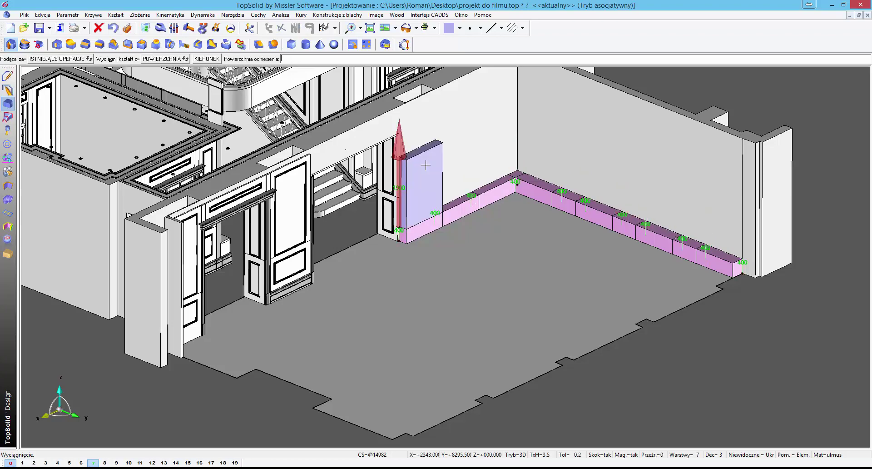
pyautogui.click(475, 180)
pyautogui.click(517, 177)
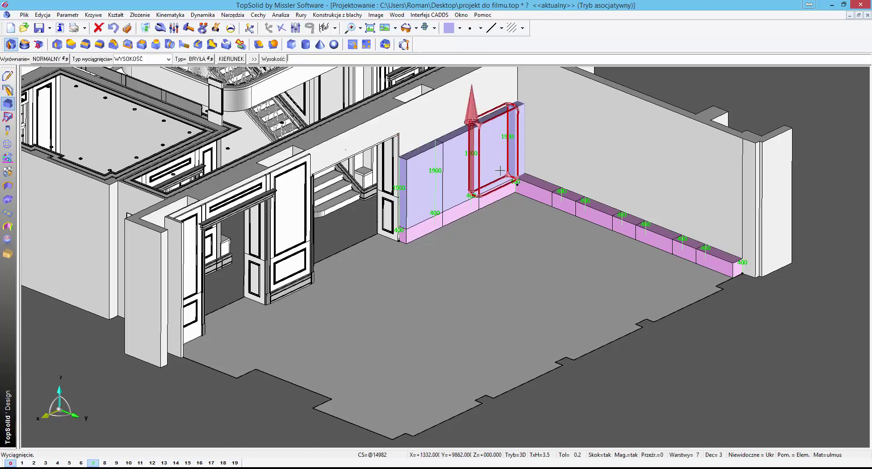
pyautogui.click(535, 193)
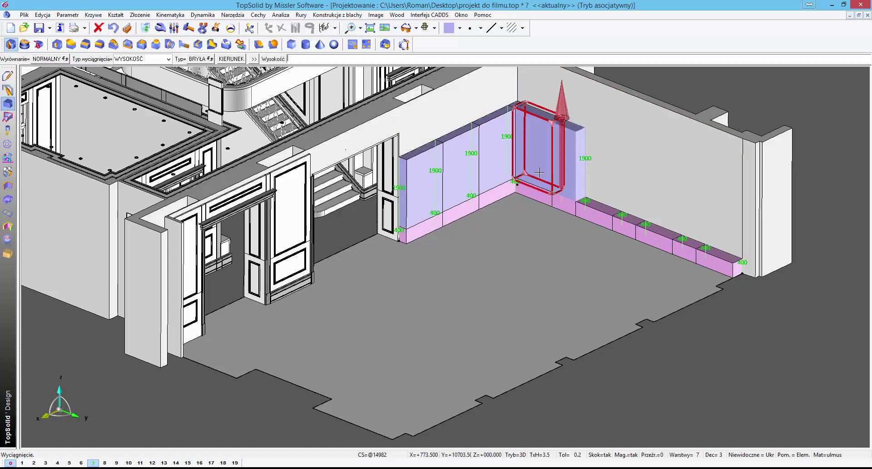
pyautogui.click(576, 193)
pyautogui.click(622, 215)
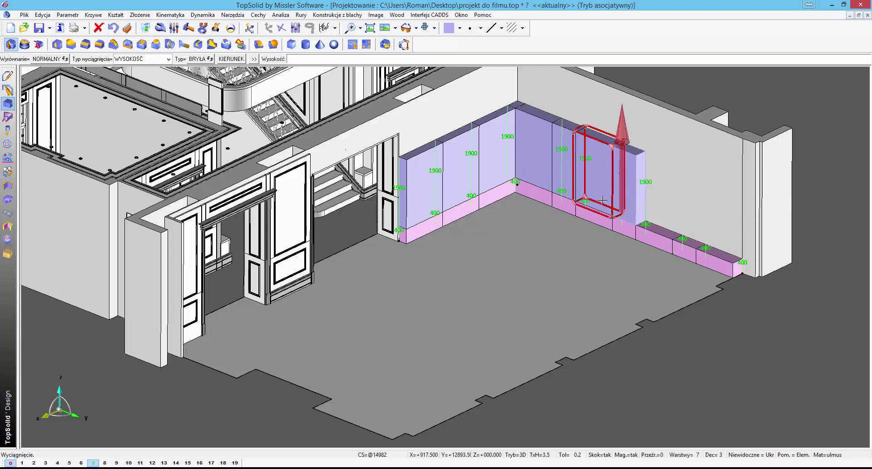
pyautogui.click(654, 225)
pyautogui.click(659, 227)
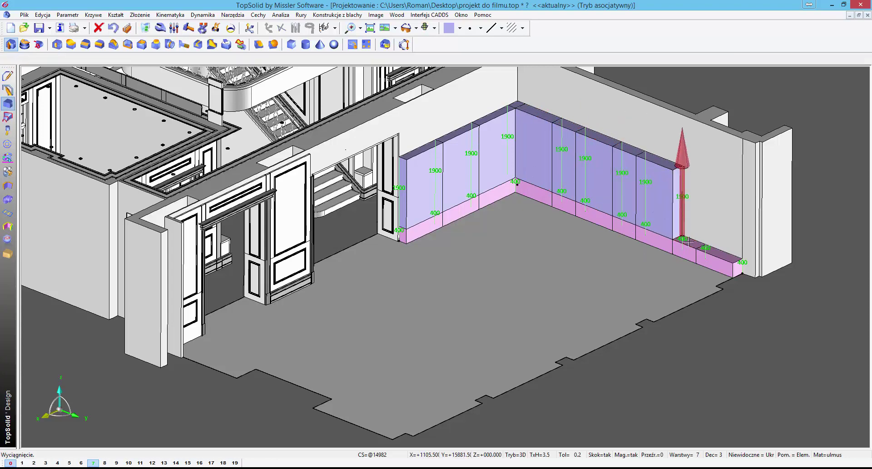
pyautogui.click(682, 227)
pyautogui.press('Escape')
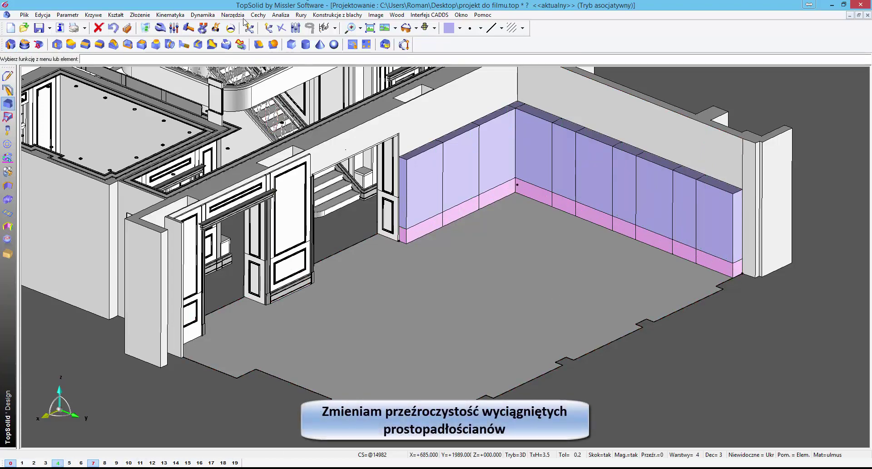
# Start Cechy > Przeźroczystość and select the plinth and lavender blocks through the selection filter
pyautogui.click(258, 15)
pyautogui.click(275, 97)
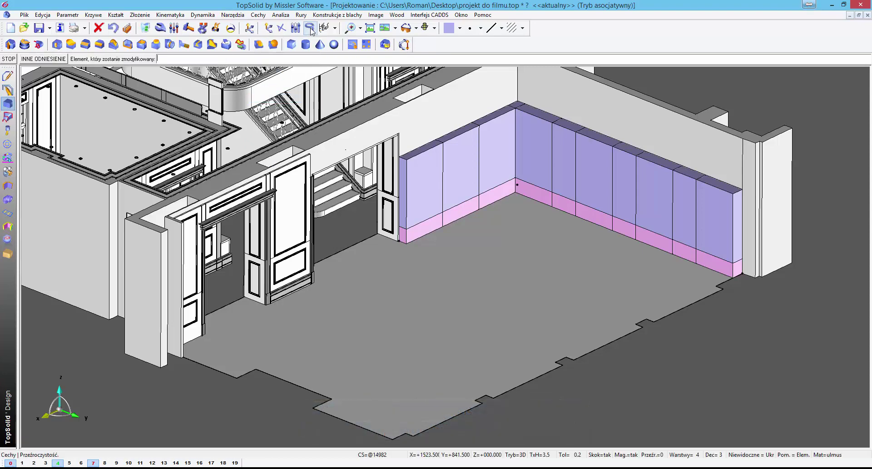
pyautogui.click(310, 29)
pyautogui.click(170, 45)
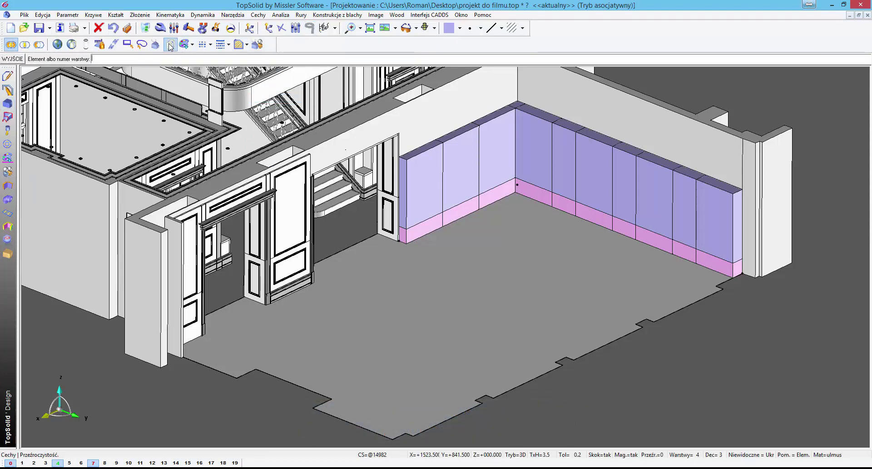
pyautogui.write('7')
pyautogui.click(155, 44)
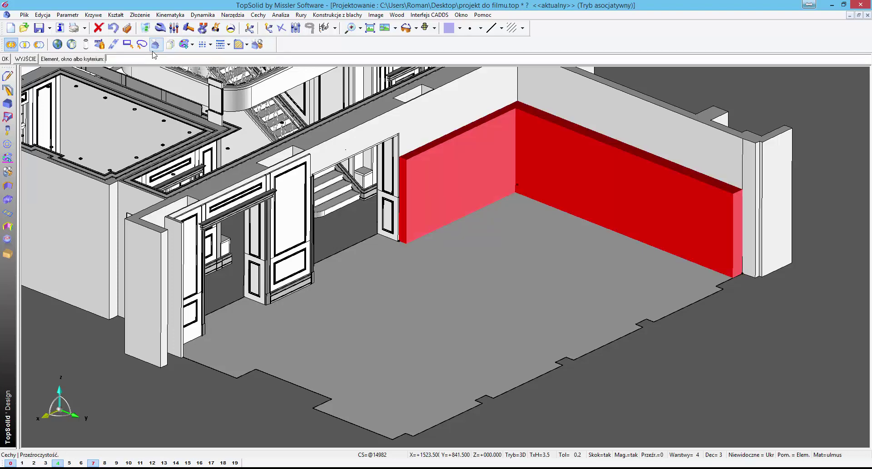
# Apply the transparency and place the Korpusy bez nóżek 2 cabinet at the plinth's left end
pyautogui.click(139, 15)
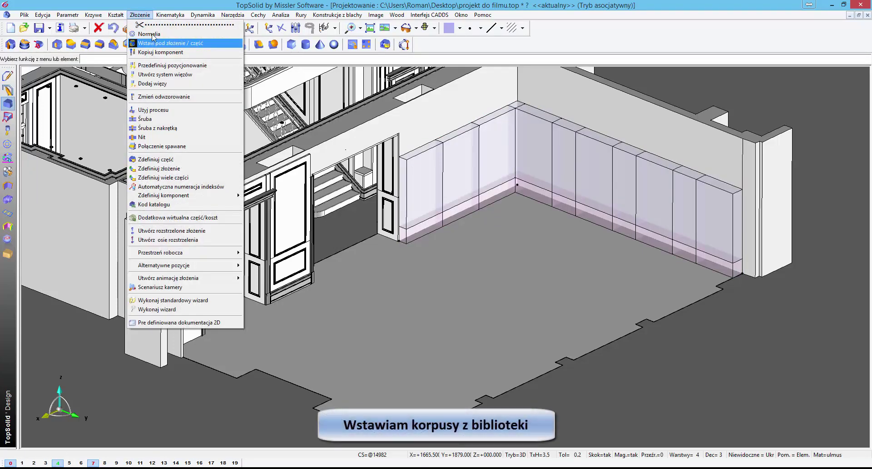
pyautogui.click(152, 33)
pyautogui.click(328, 212)
pyautogui.click(352, 227)
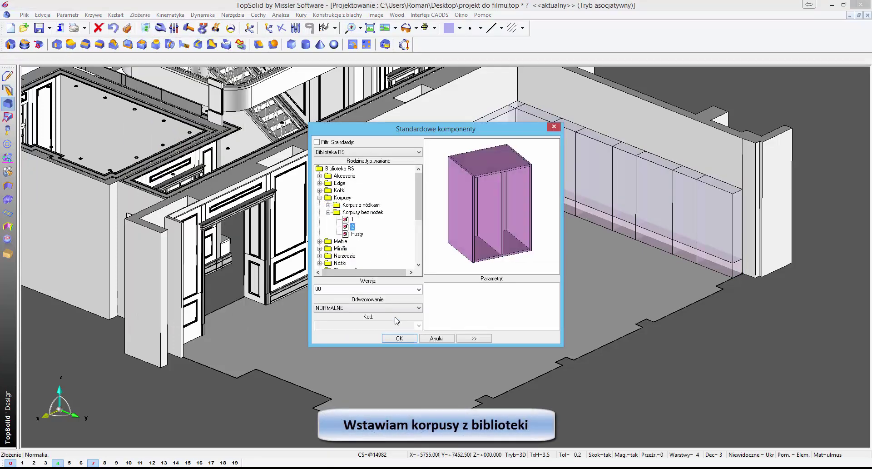
pyautogui.click(399, 338)
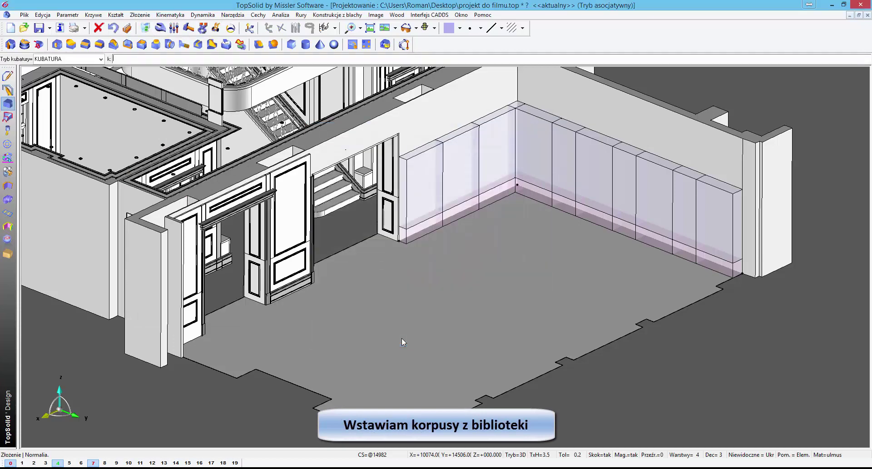
pyautogui.click(421, 228)
pyautogui.write('@15310-')
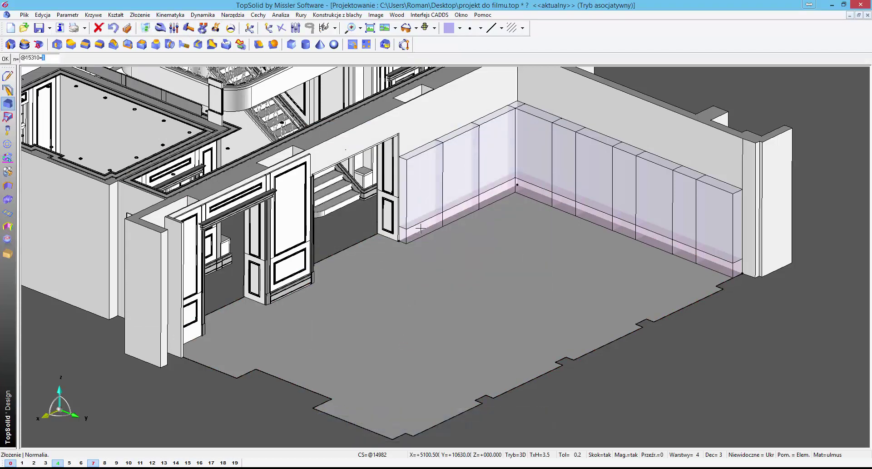
pyautogui.press('Return')
# Place the shelved cabinet body 1 on top of the small cabinet
pyautogui.click(131, 59)
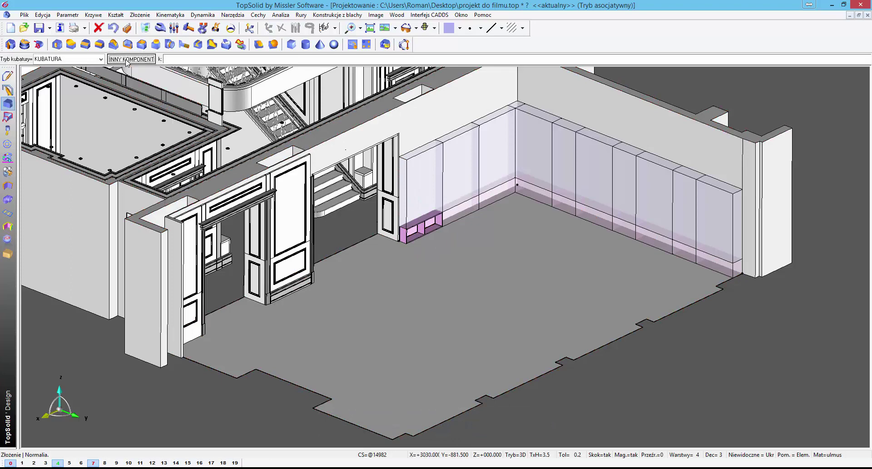
pyautogui.click(352, 226)
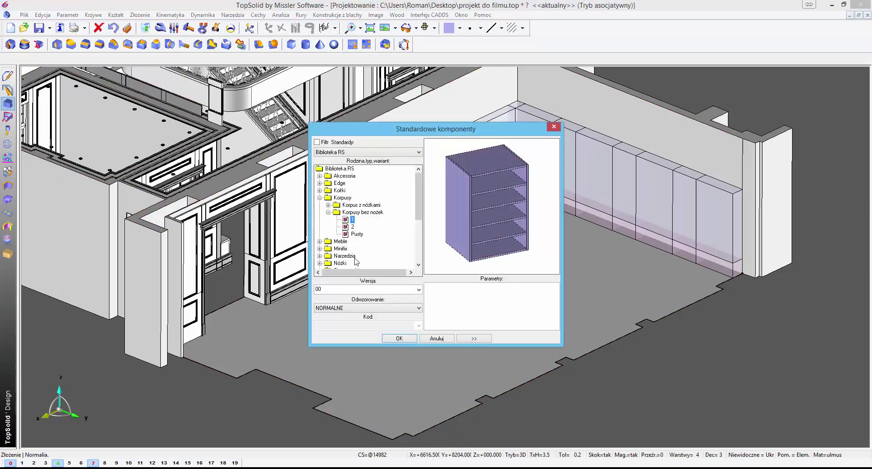
pyautogui.click(399, 338)
pyautogui.click(428, 193)
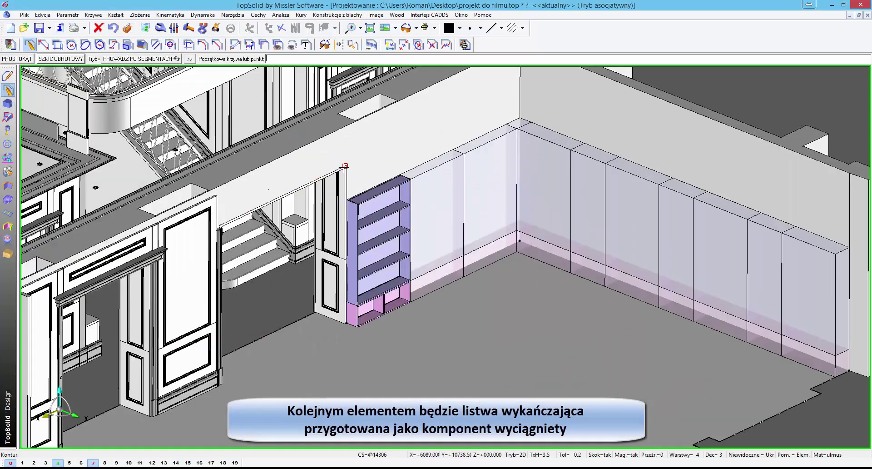
# Draw a guide line from the cabinet's top corner along both walls' top edges to the right wall's far end
pyautogui.click(345, 165)
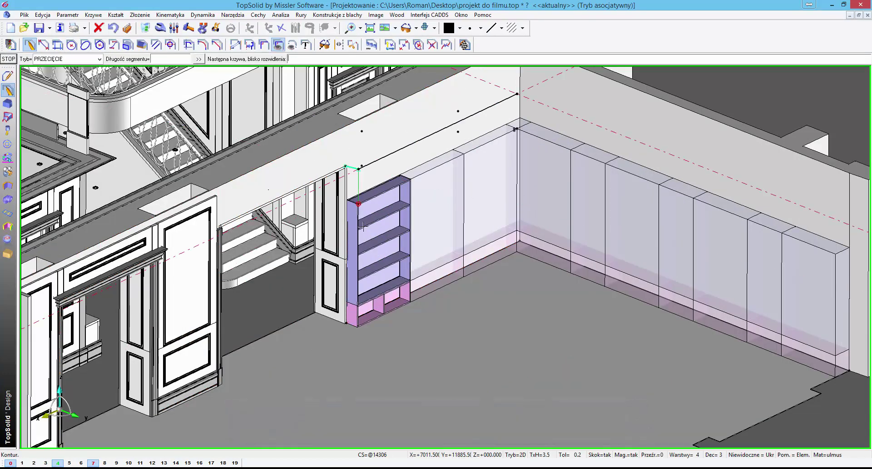
pyautogui.click(775, 203)
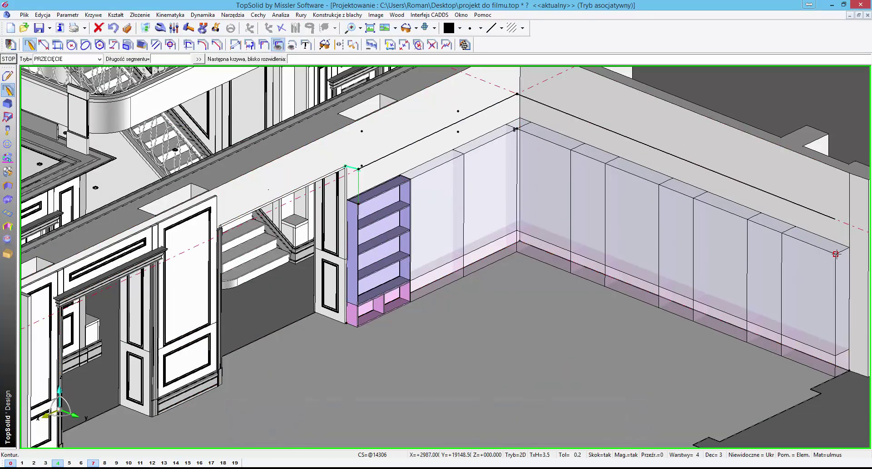
pyautogui.click(835, 254)
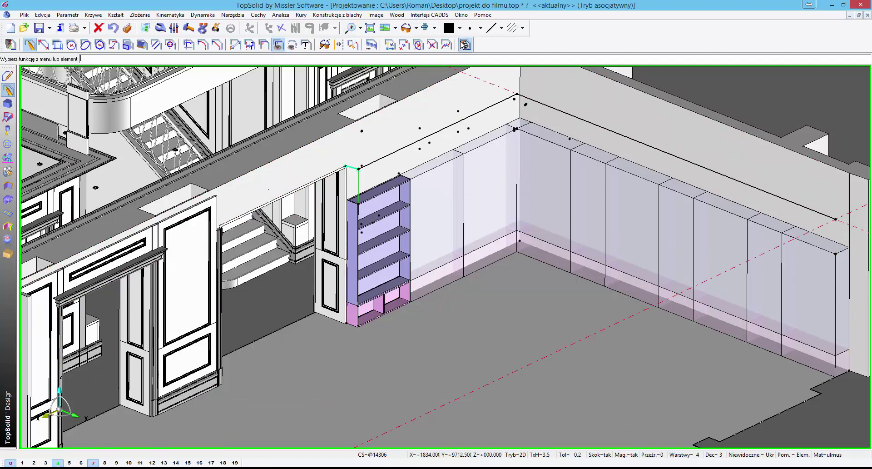
# Sweep the red Typ1 finishing-strip cornice from the Profile library along the guide curve with mitred cuts
pyautogui.click(8, 254)
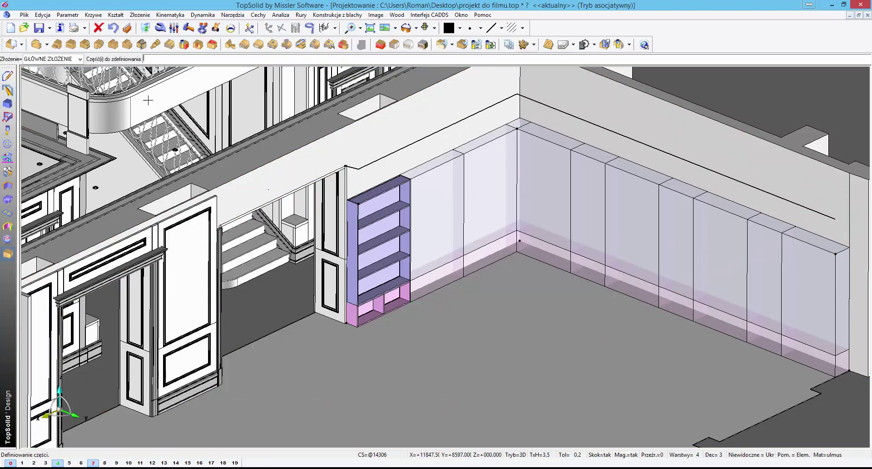
pyautogui.click(301, 44)
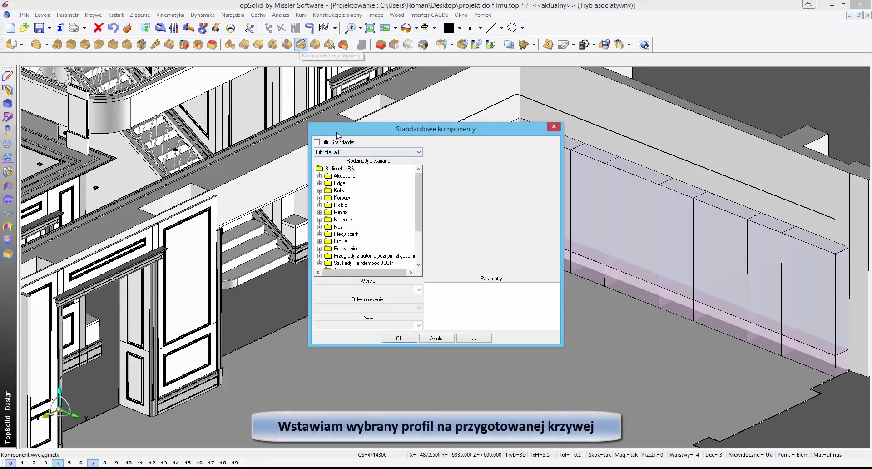
pyautogui.click(320, 242)
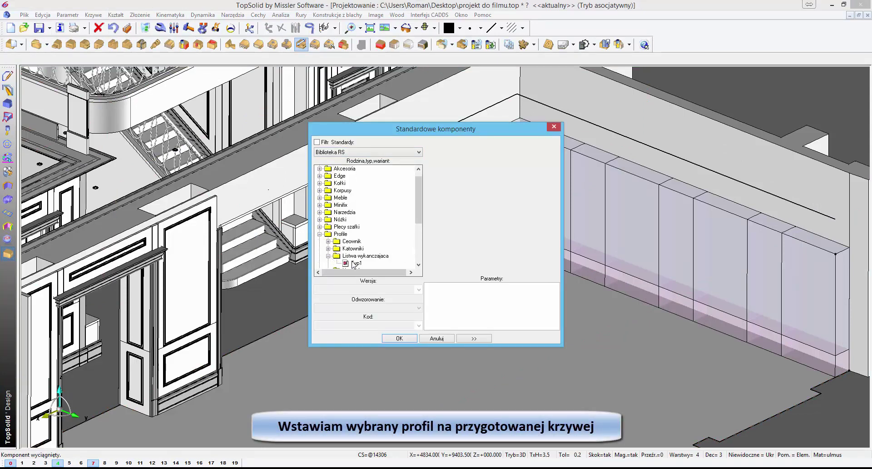
pyautogui.click(355, 263)
pyautogui.click(399, 338)
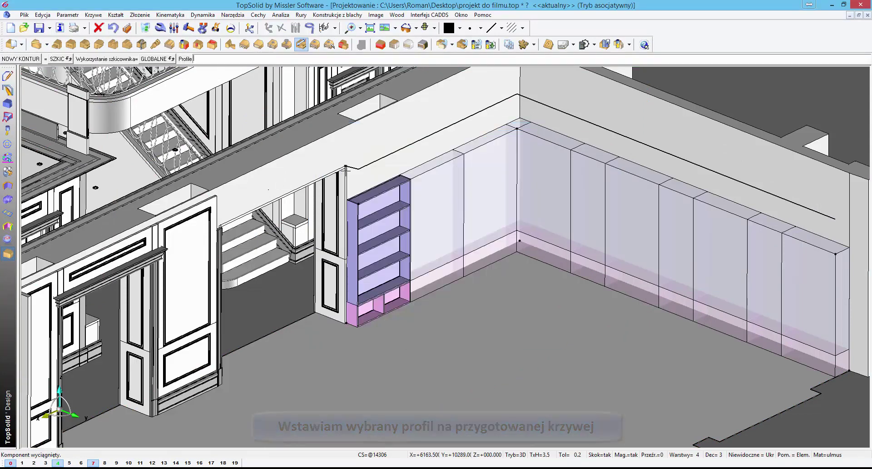
pyautogui.click(345, 167)
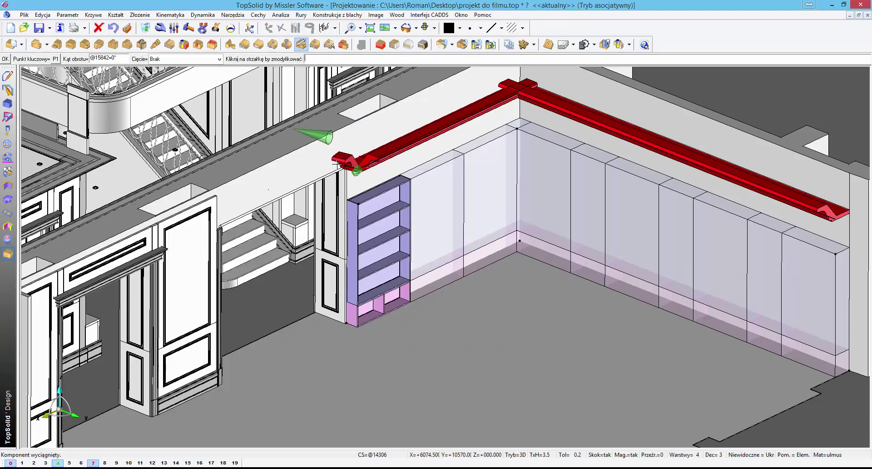
pyautogui.click(219, 59)
pyautogui.click(191, 73)
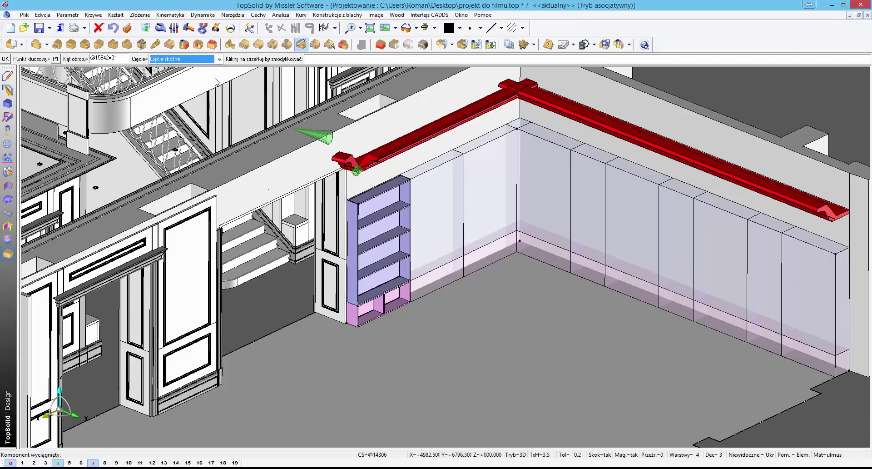
pyautogui.click(472, 242)
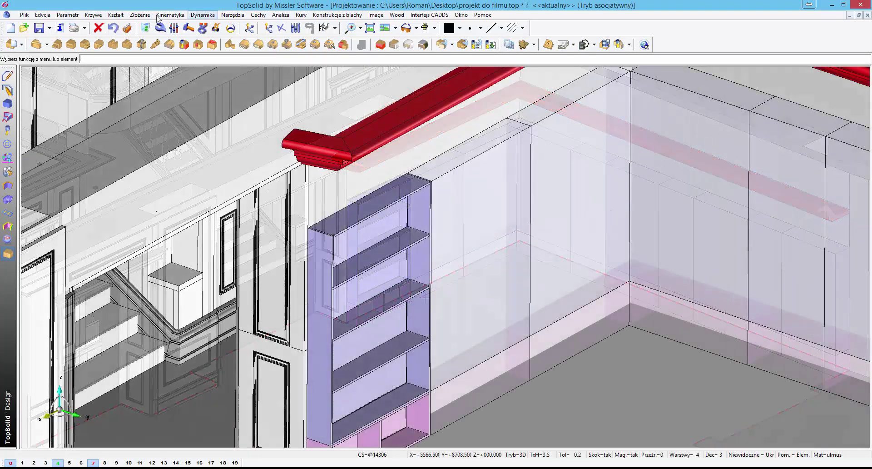
# Insert the Meble > Panel > Frezowany milled panel above the blue shelving unit, then begin a new document
pyautogui.click(140, 15)
pyautogui.click(155, 30)
pyautogui.click(327, 219)
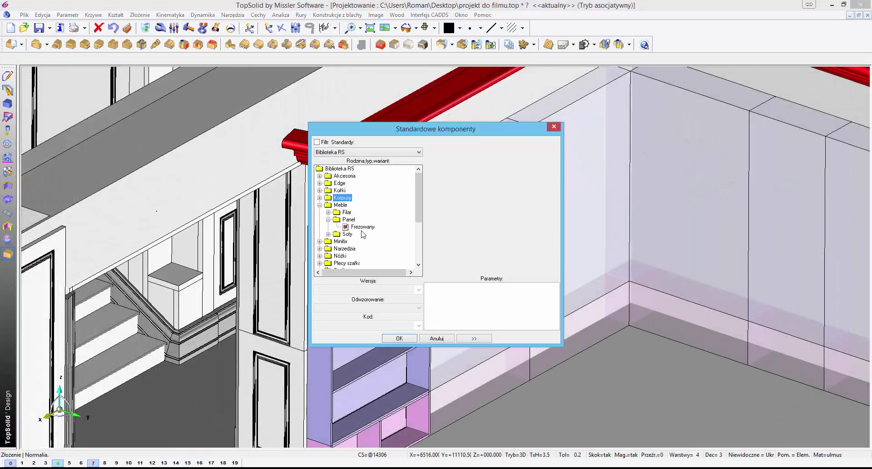
pyautogui.click(362, 227)
pyautogui.click(399, 339)
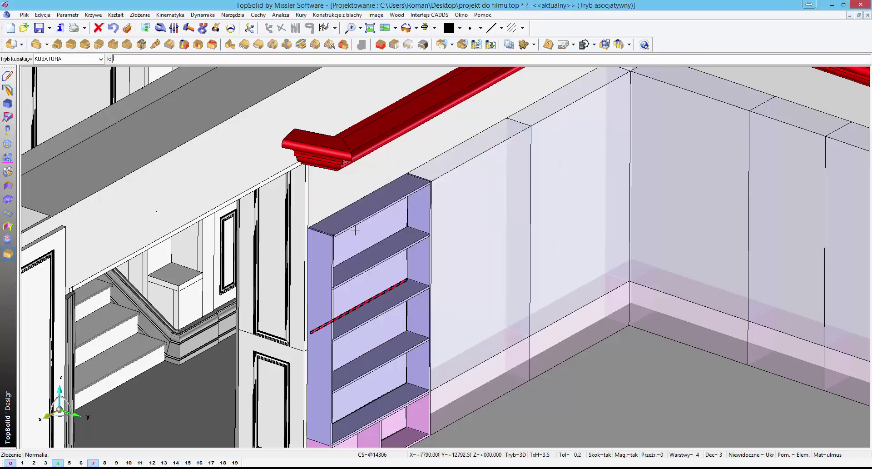
pyautogui.click(330, 204)
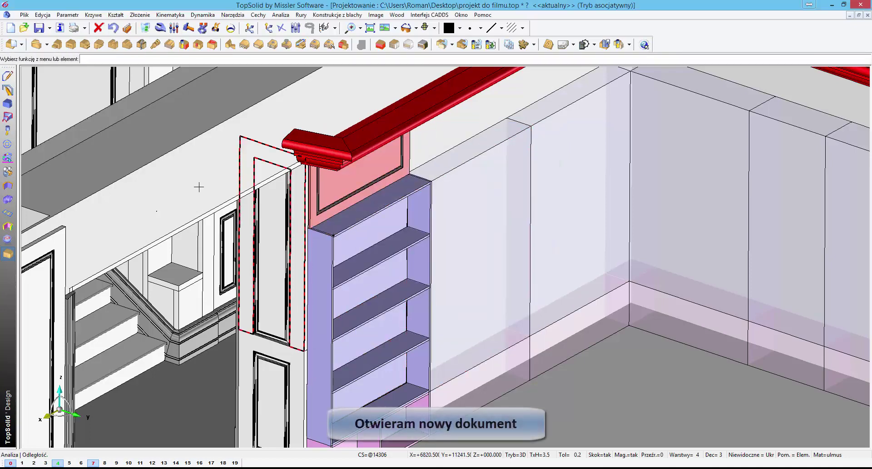
pyautogui.click(13, 28)
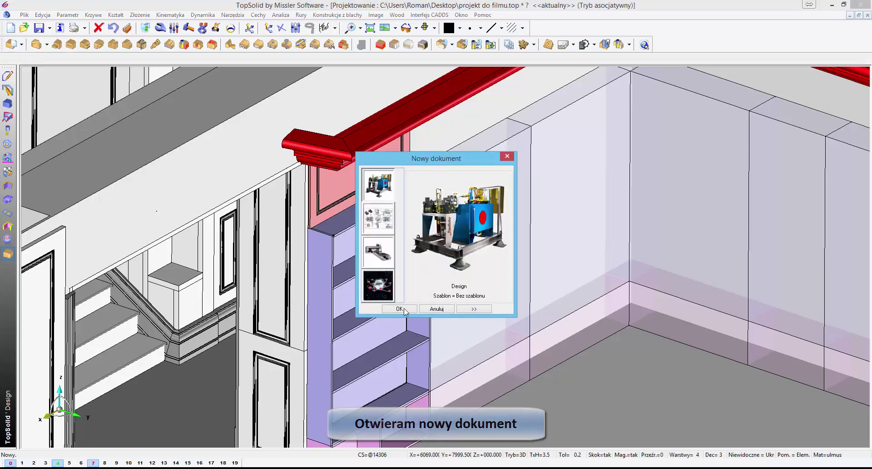
# In a new design document, sketch an 8-sided regular polygon of diameter 150 centred on the origin
pyautogui.click(403, 305)
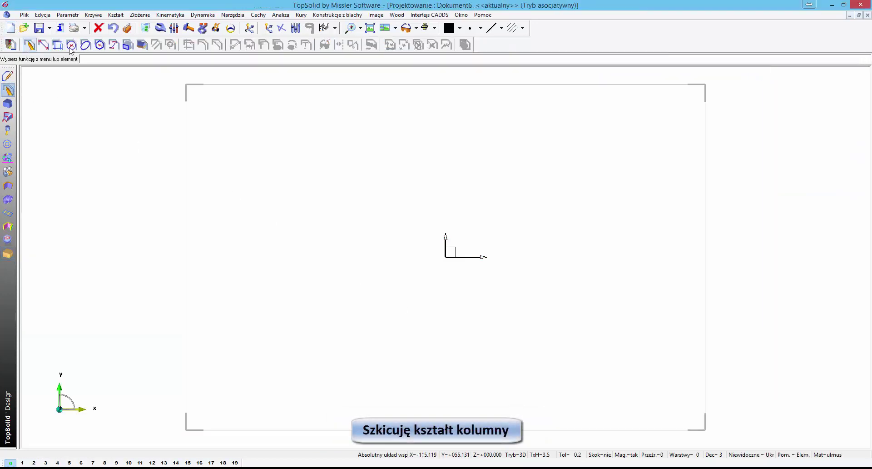
pyautogui.click(70, 45)
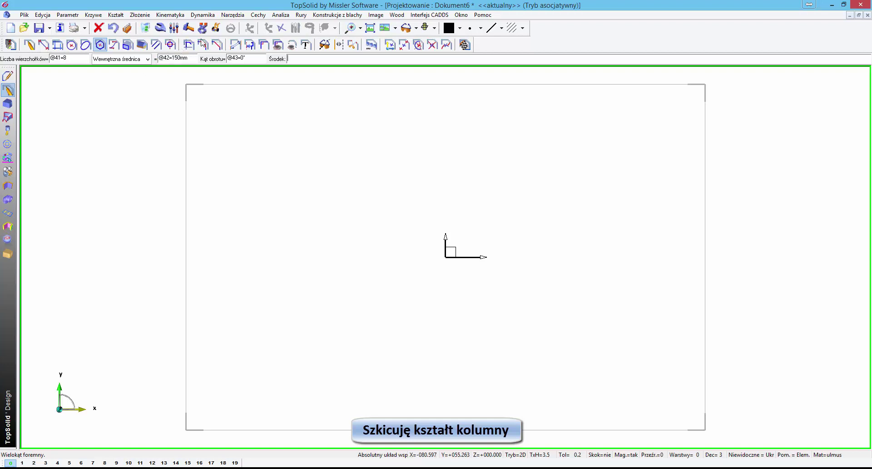
pyautogui.click(446, 257)
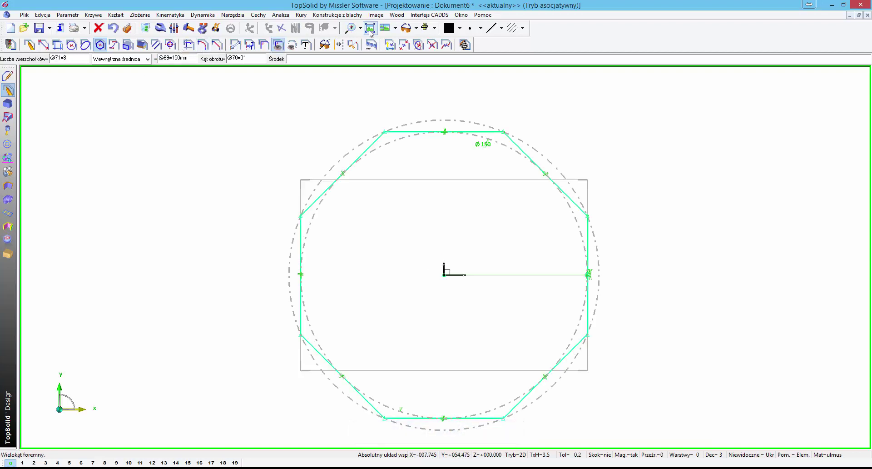
# Offset the octagon 20 outward to create a surrounding outer octagon
pyautogui.click(155, 45)
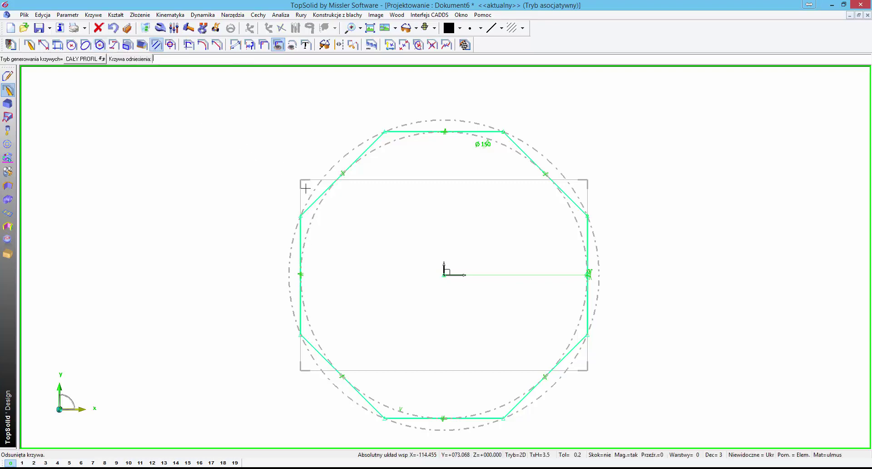
pyautogui.click(313, 199)
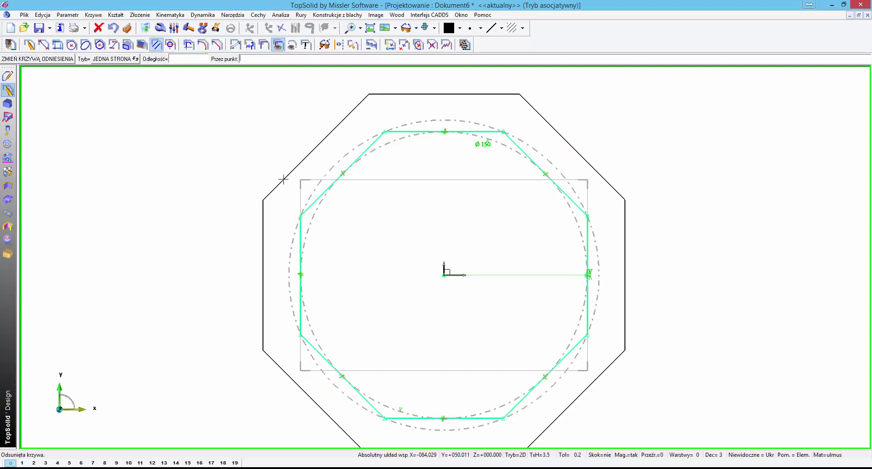
pyautogui.click(283, 179)
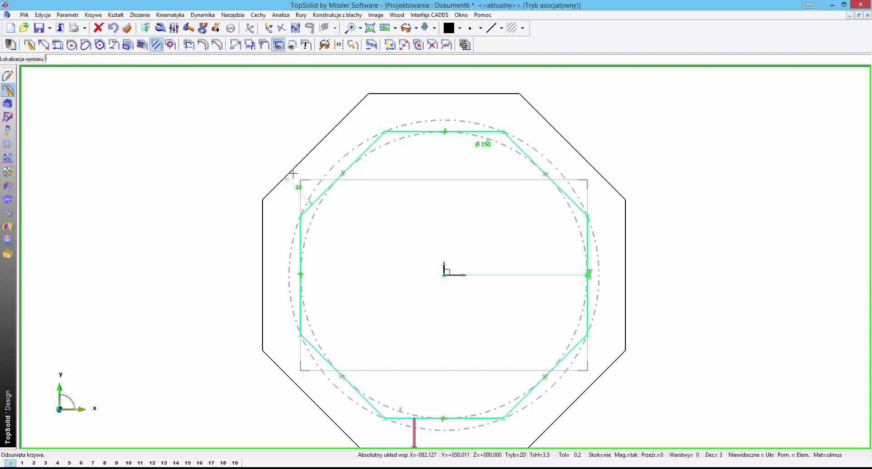
pyautogui.click(469, 68)
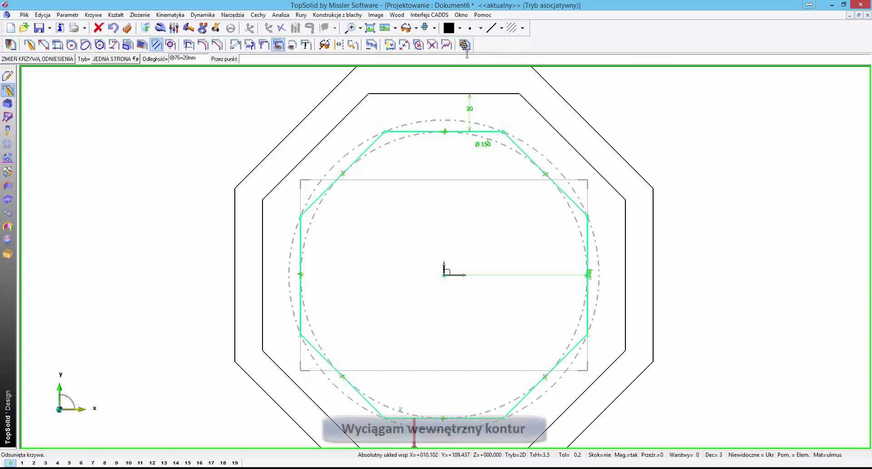
pyautogui.click(464, 45)
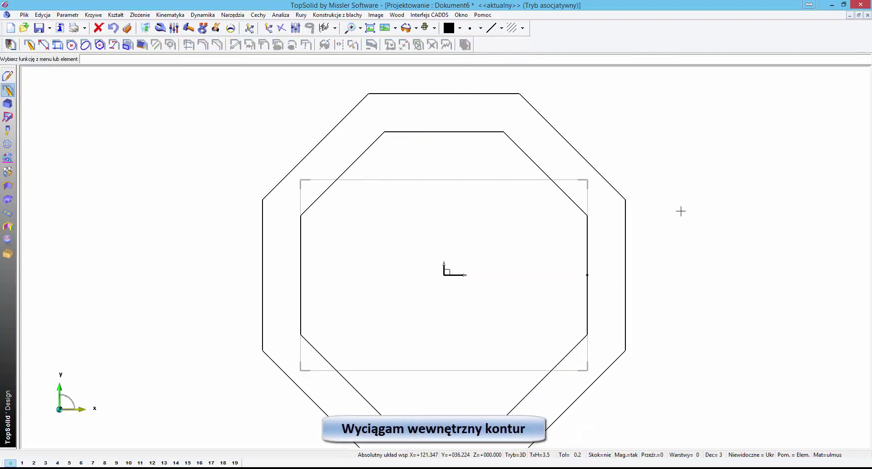
# Extrude the inner 150 octagon into a tall octagonal column
pyautogui.moveTo(692, 235); pyautogui.dragTo(685, 181, button='middle')
pyautogui.click(8, 104)
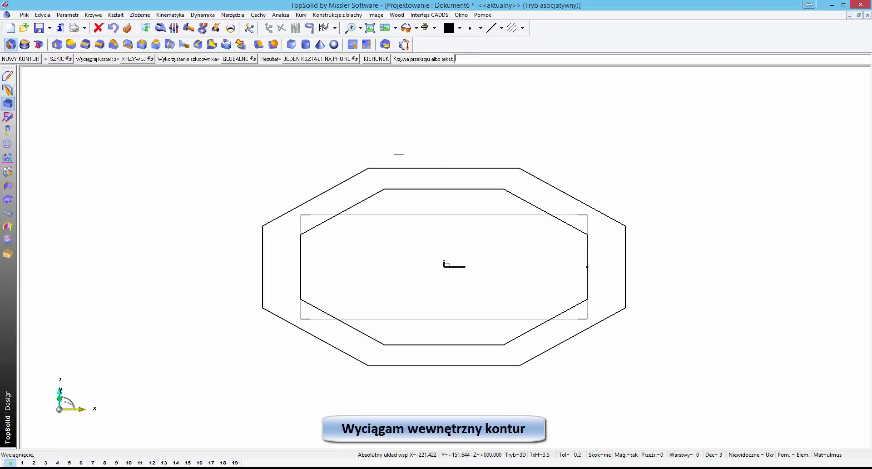
pyautogui.click(302, 264)
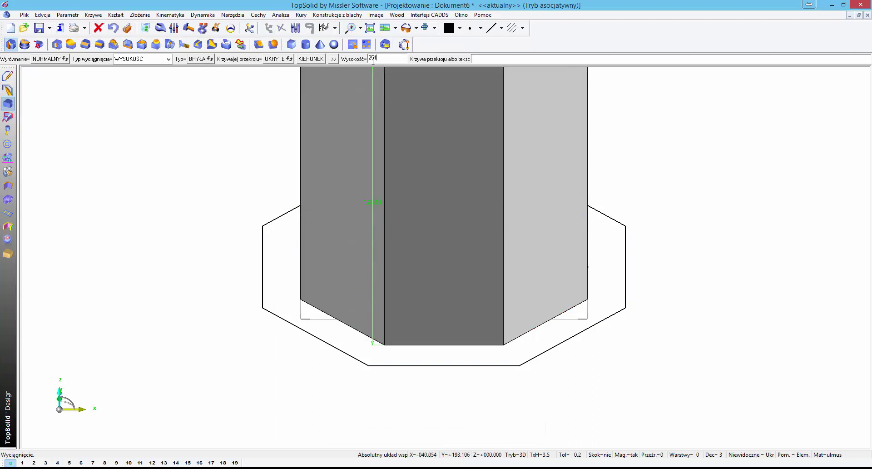
pyautogui.press('Return')
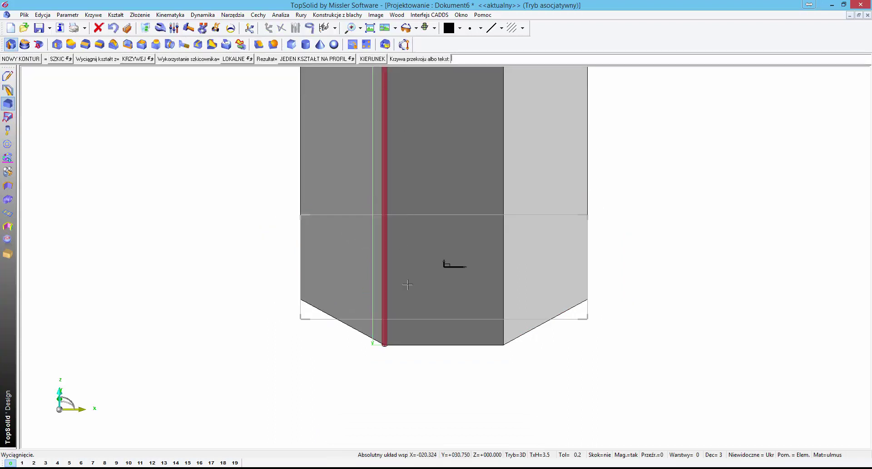
# Extrude the outer offset octagon into a short, wider octagonal base
pyautogui.scroll(-1, 410, 313)
pyautogui.scroll(-1, 411, 318)
pyautogui.scroll(-1, 413, 326)
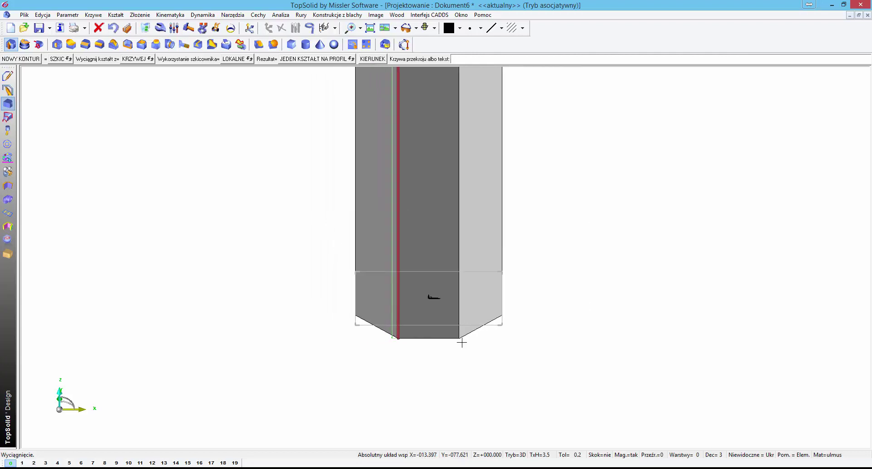
pyautogui.click(338, 275)
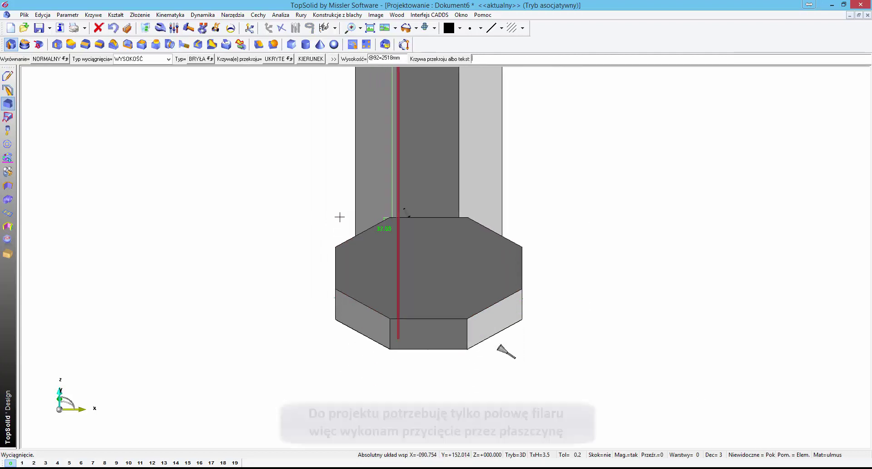
pyautogui.write('70')
pyautogui.click(340, 217)
# Cut the octagonal column through the ZX plane, keeping one half
pyautogui.press('Escape')
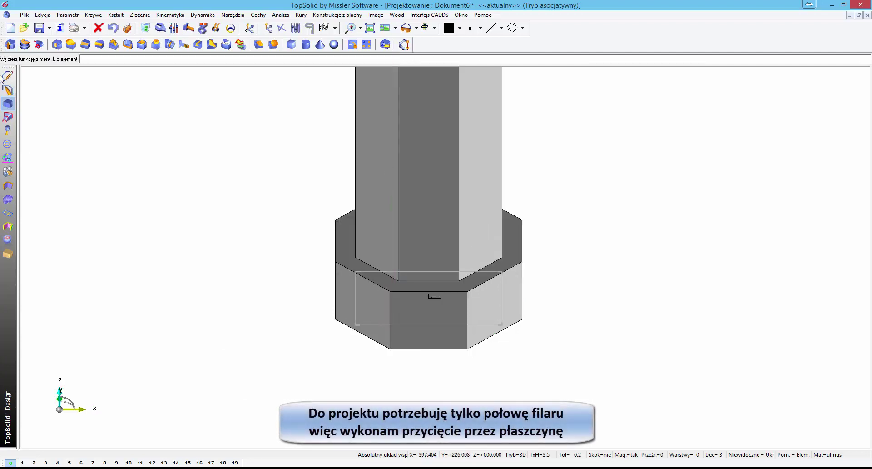
pyautogui.click(70, 45)
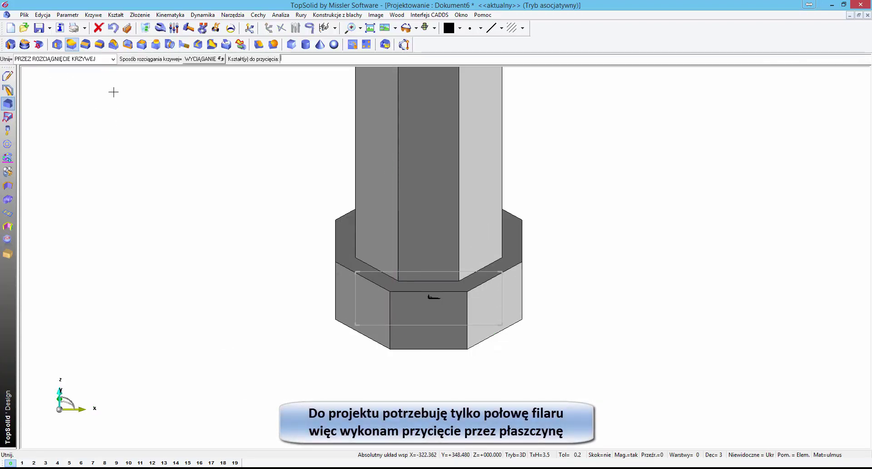
pyautogui.click(113, 59)
pyautogui.click(104, 83)
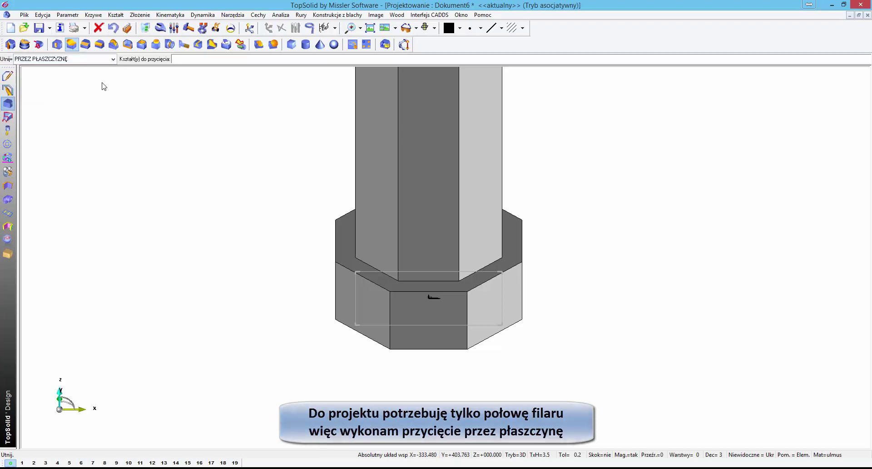
pyautogui.click(440, 270)
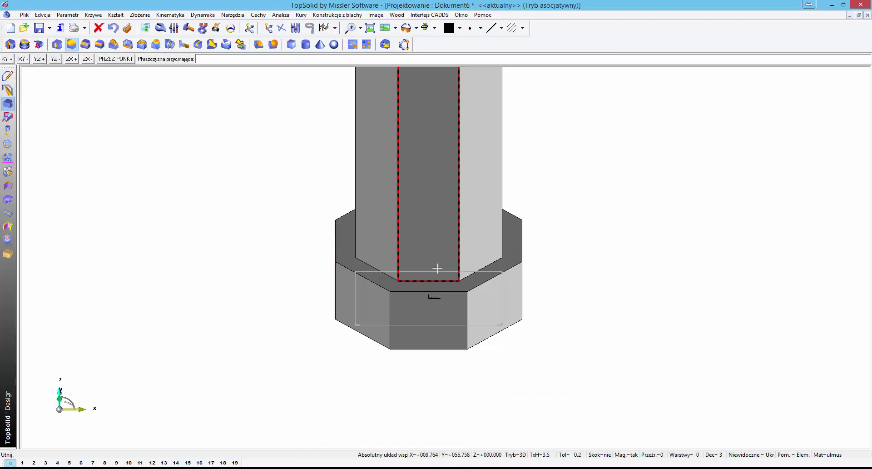
pyautogui.click(71, 59)
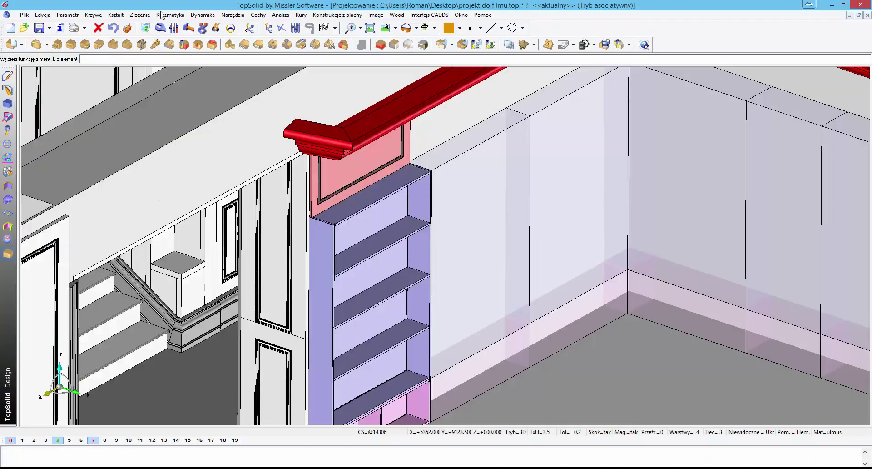
# Insert the filar column part into the library room assembly
pyautogui.click(140, 14)
pyautogui.click(146, 29)
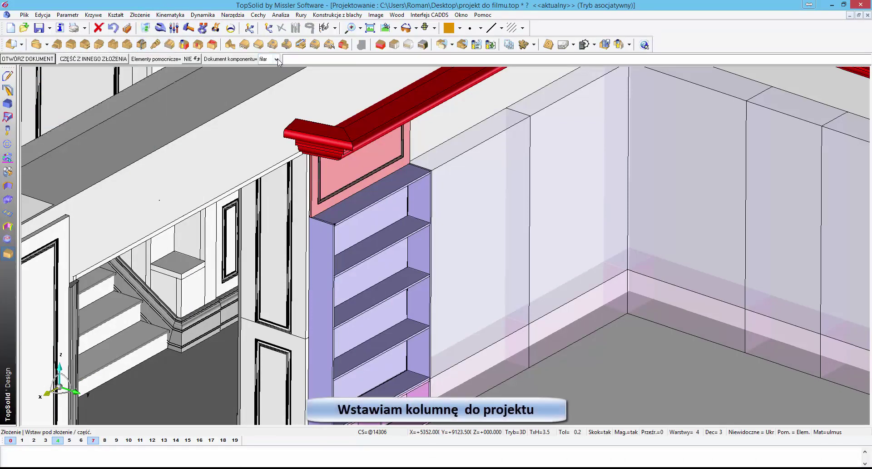
pyautogui.click(272, 70)
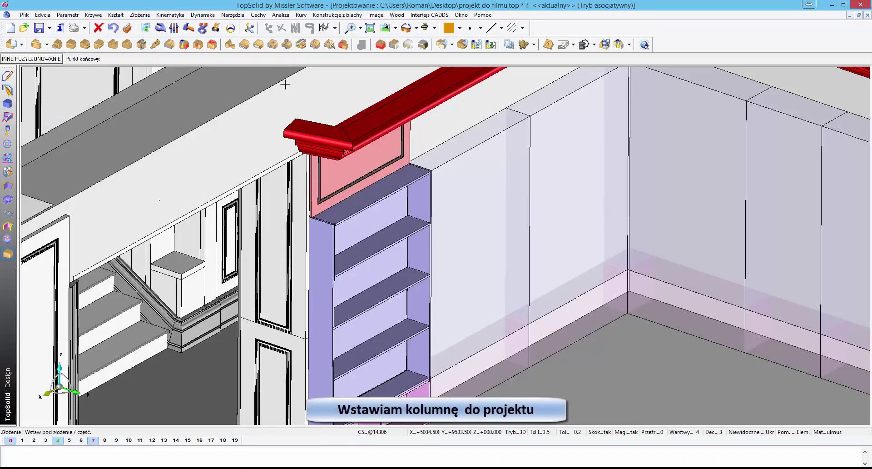
pyautogui.click(506, 298)
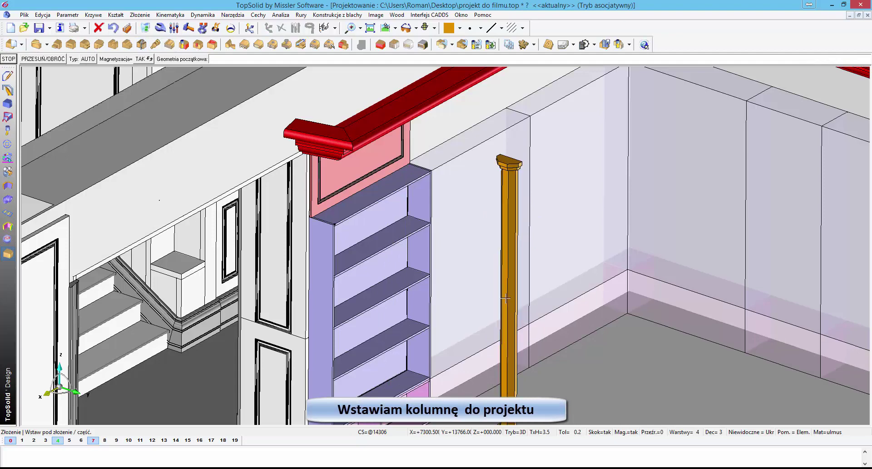
# Stand the column upright in the shelving unit, 600 mm from the shelf edge
pyautogui.click(511, 259)
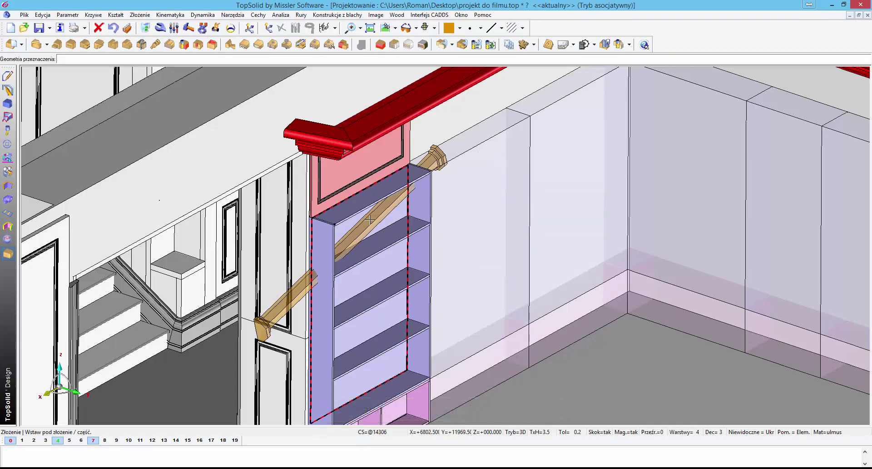
pyautogui.click(304, 261)
pyautogui.click(258, 327)
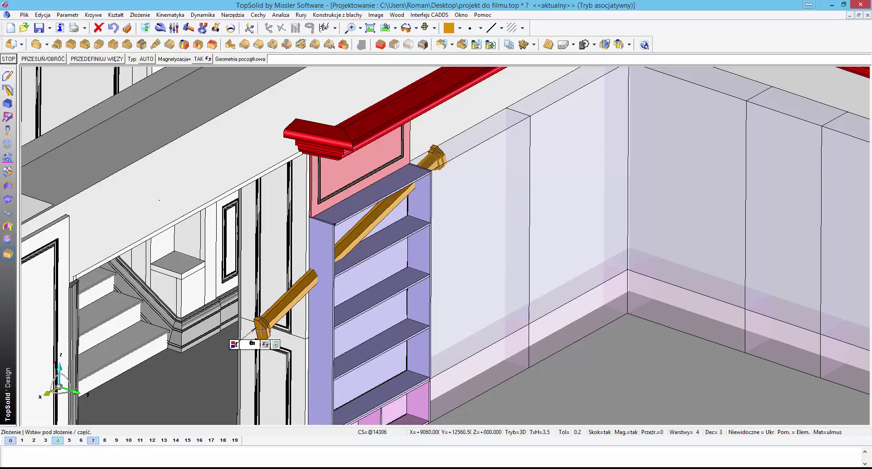
pyautogui.click(266, 332)
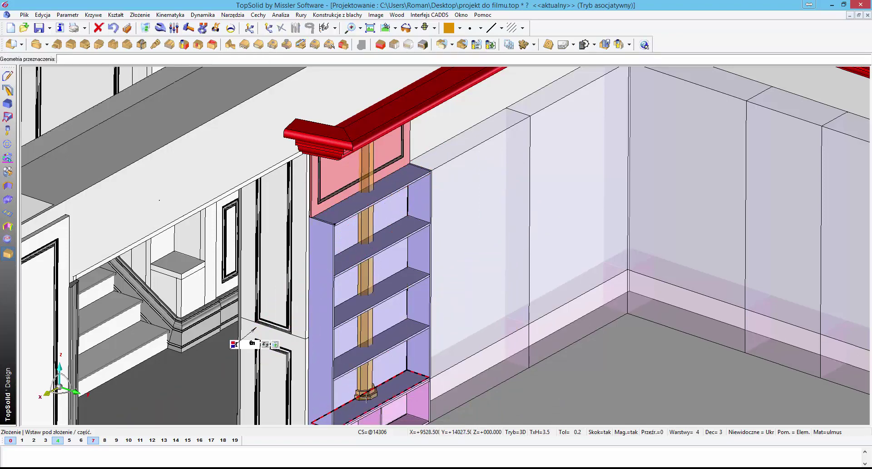
pyautogui.click(370, 397)
pyautogui.press('Return')
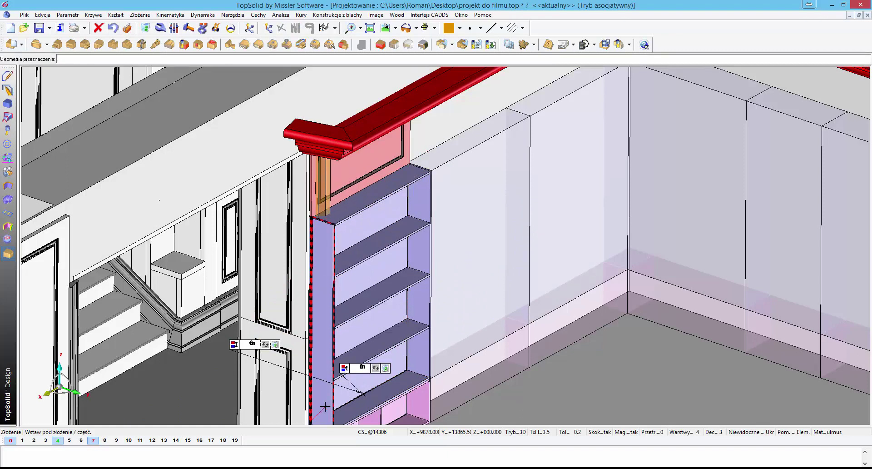
pyautogui.click(325, 406)
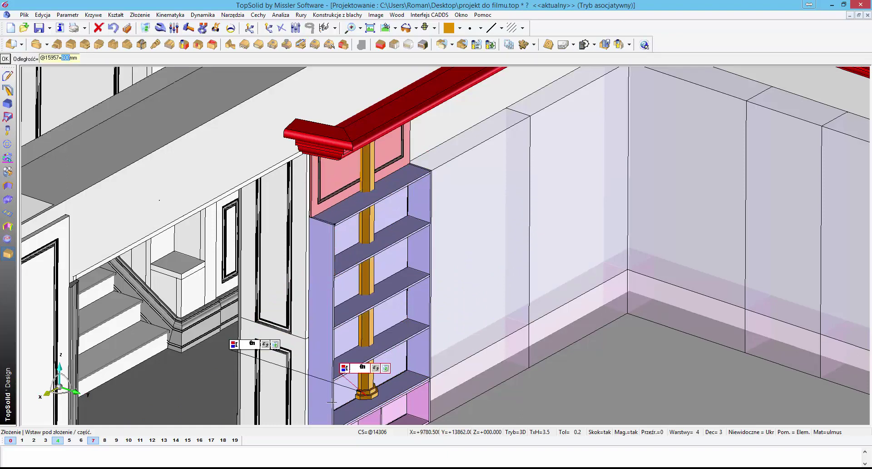
pyautogui.press('Return')
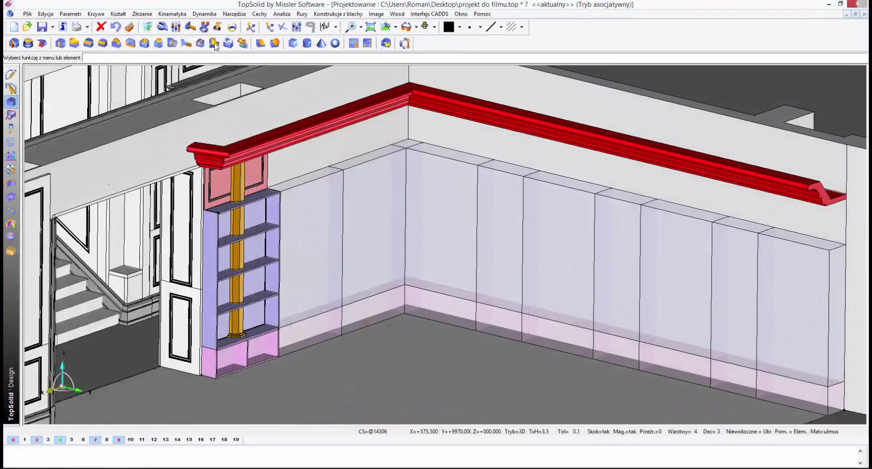
# Insert legless carcass cabinet 2 as pink plinth cabinets along both wall bases
pyautogui.click(142, 13)
pyautogui.click(150, 33)
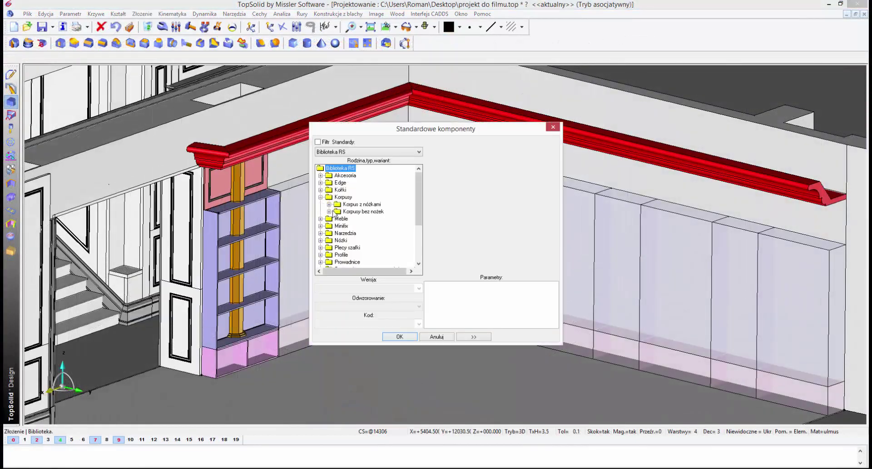
pyautogui.click(353, 226)
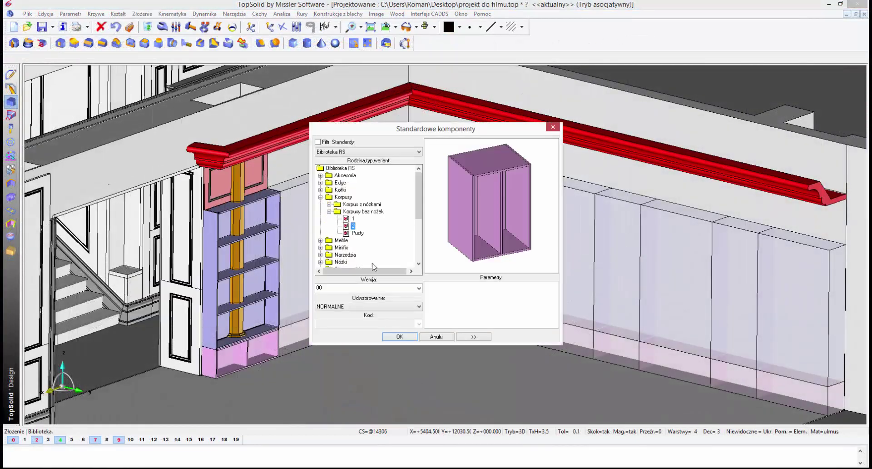
pyautogui.click(399, 337)
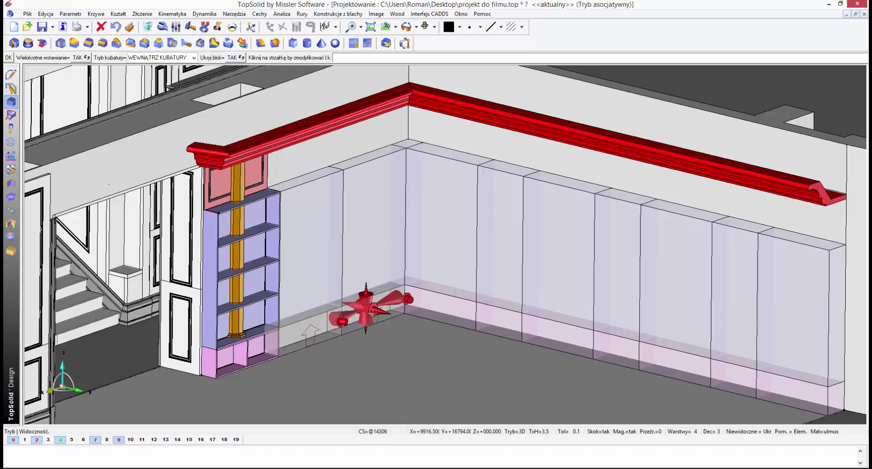
pyautogui.click(786, 386)
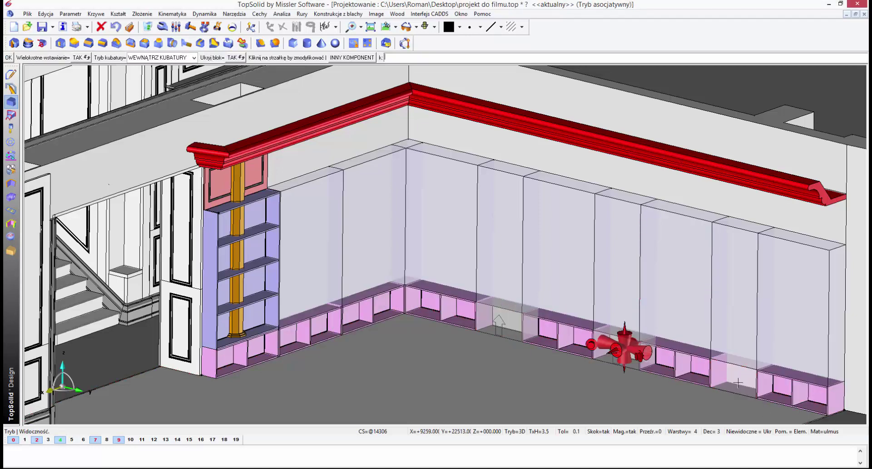
# Insert blue shelving units into every wall segment above the plinth cabinets
pyautogui.click(352, 57)
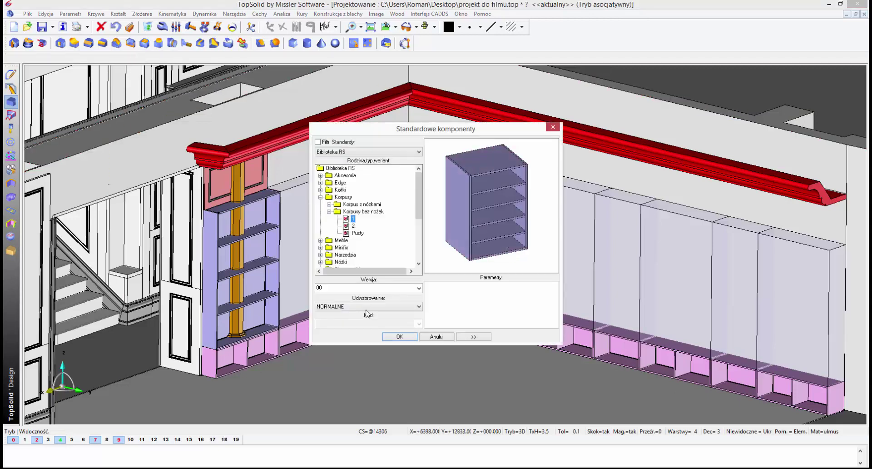
pyautogui.click(395, 337)
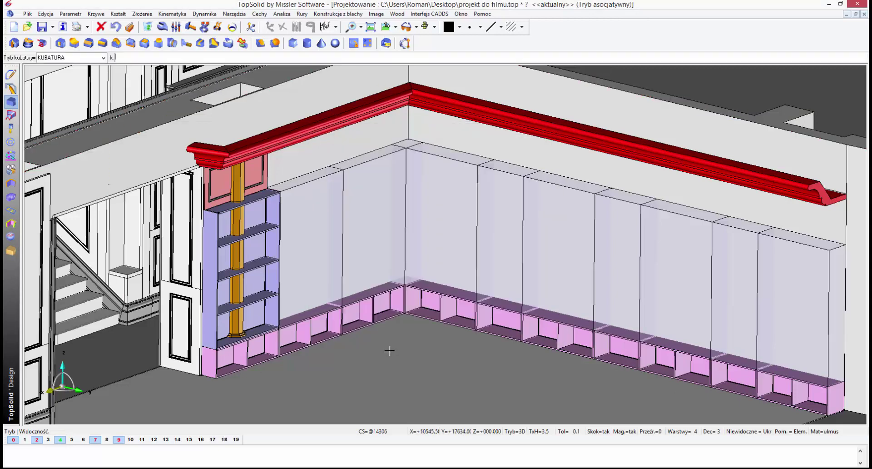
pyautogui.click(547, 247)
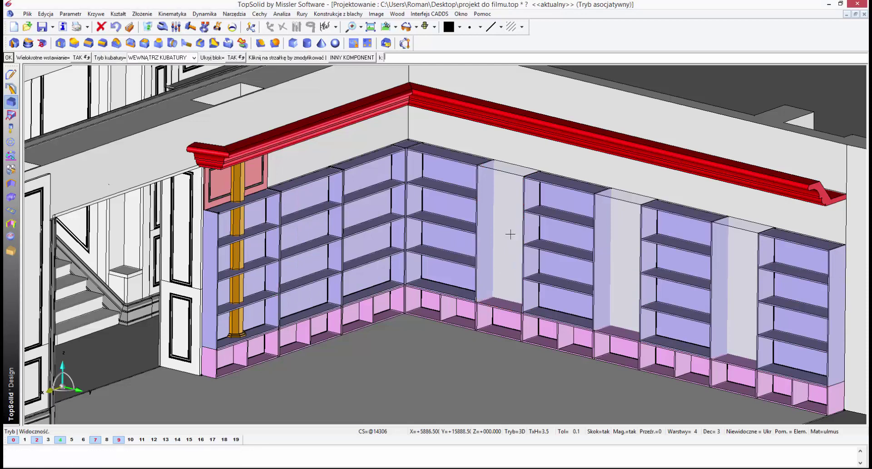
pyautogui.click(510, 235)
pyautogui.click(619, 253)
pyautogui.click(732, 288)
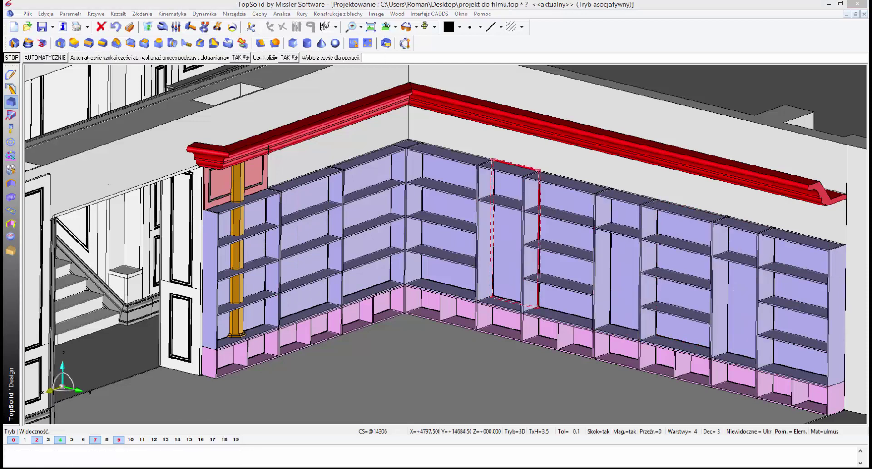
# Choose the Panel component under Meble in the standard components library
pyautogui.click(320, 197)
pyautogui.click(320, 204)
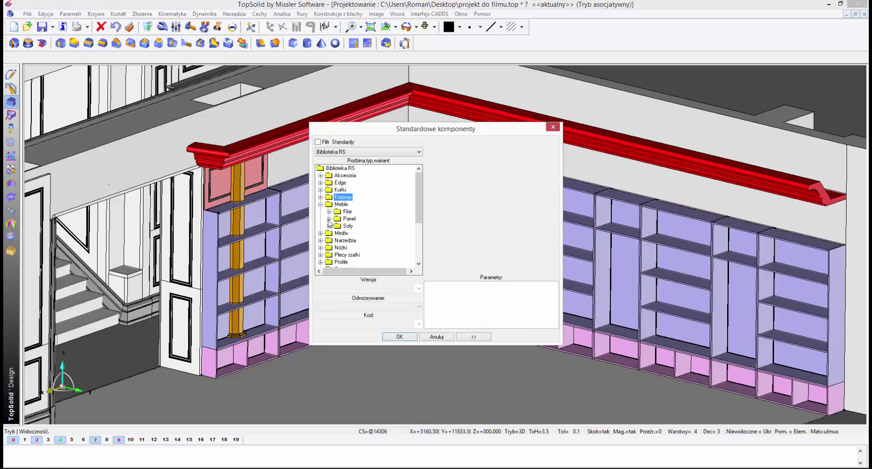
pyautogui.click(328, 219)
pyautogui.click(350, 226)
pyautogui.click(400, 336)
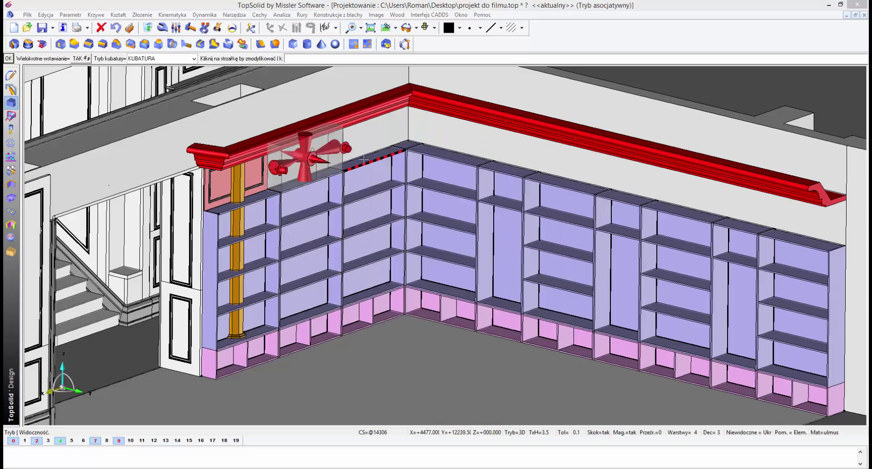
# Place red panels above each shelving unit along both walls
pyautogui.click(365, 159)
pyautogui.click(445, 156)
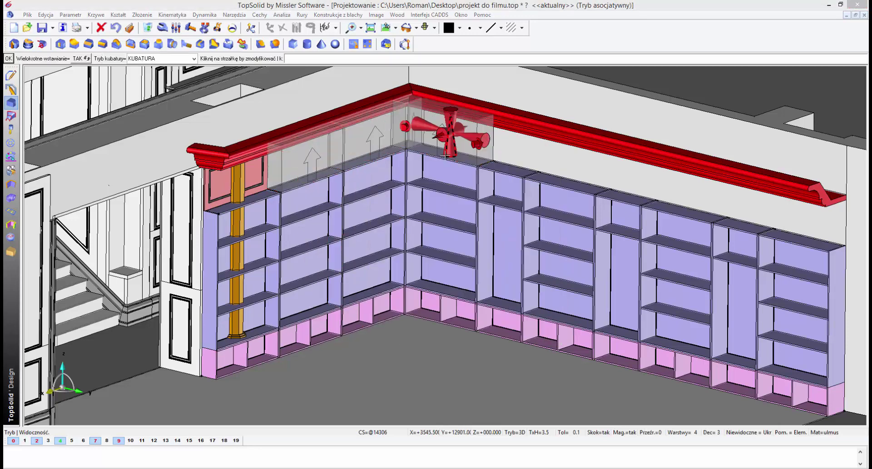
pyautogui.click(504, 171)
pyautogui.click(557, 184)
pyautogui.click(618, 199)
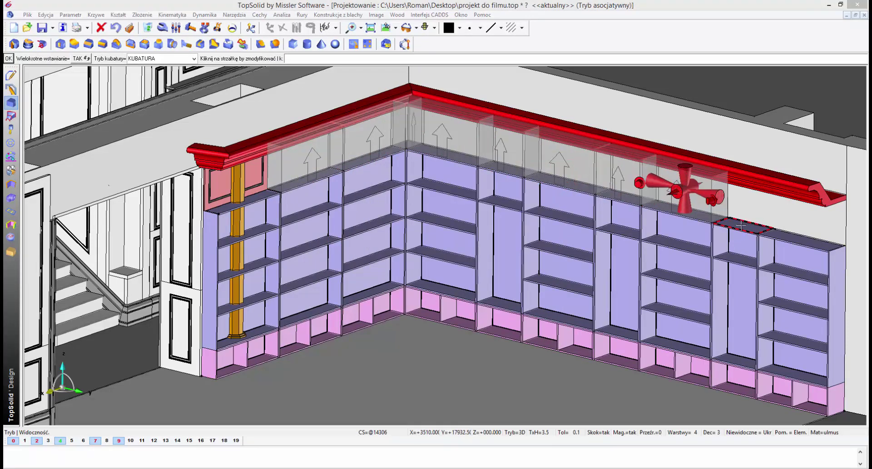
pyautogui.click(741, 224)
pyautogui.click(802, 235)
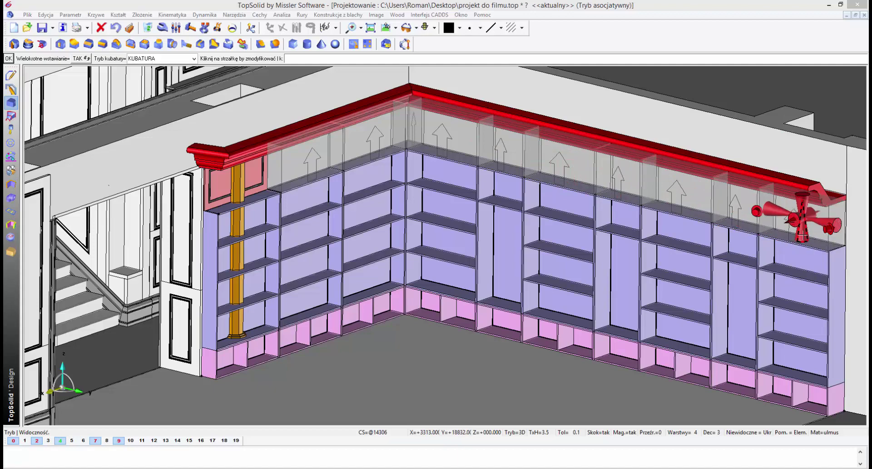
pyautogui.click(799, 236)
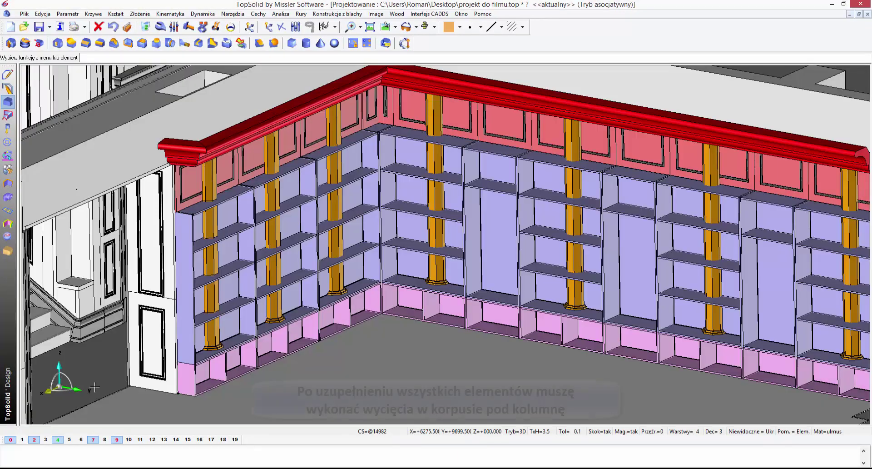
# Trim the shelf with the column to cut a half-octagonal notch
pyautogui.scroll(3, 94, 386)
pyautogui.scroll(3, 94, 387)
pyautogui.scroll(3, 94, 387)
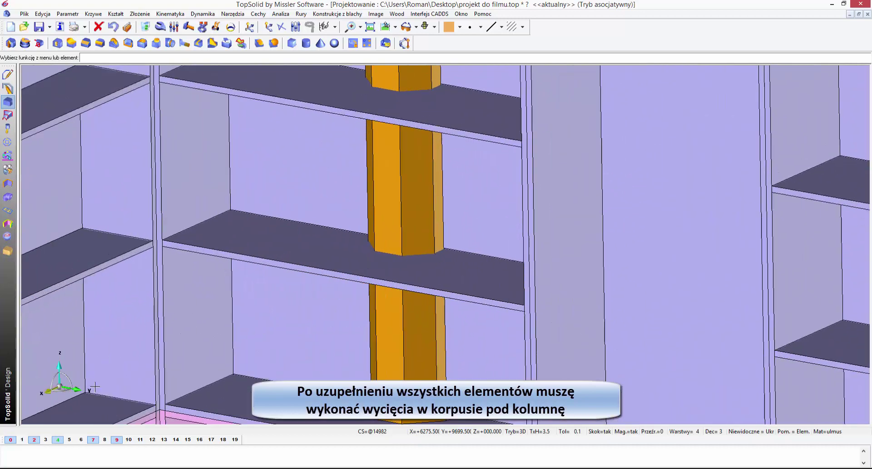
pyautogui.scroll(2, 94, 387)
pyautogui.scroll(1, 94, 387)
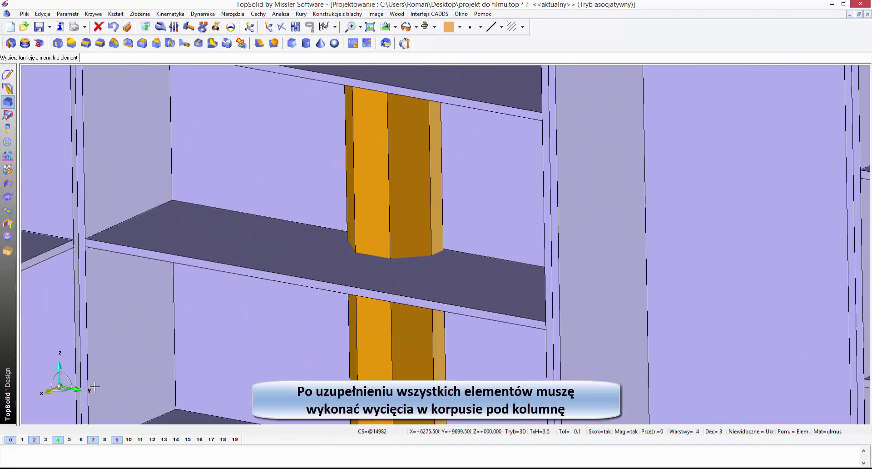
pyautogui.click(71, 43)
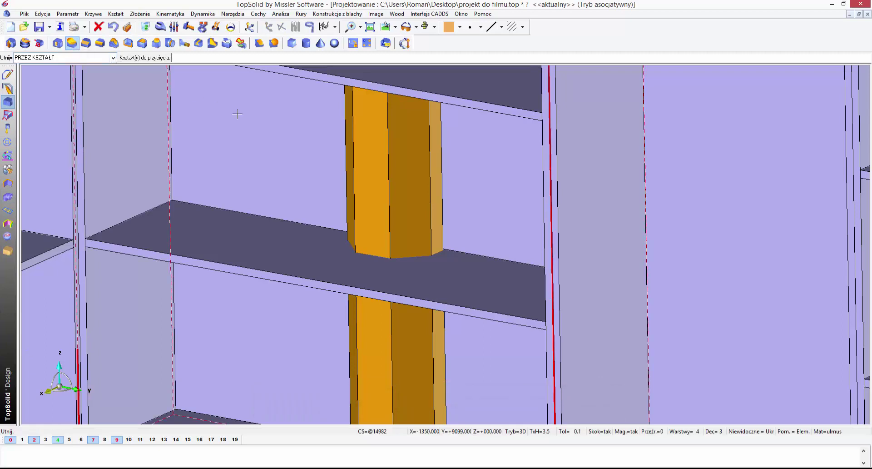
pyautogui.click(237, 113)
pyautogui.click(366, 139)
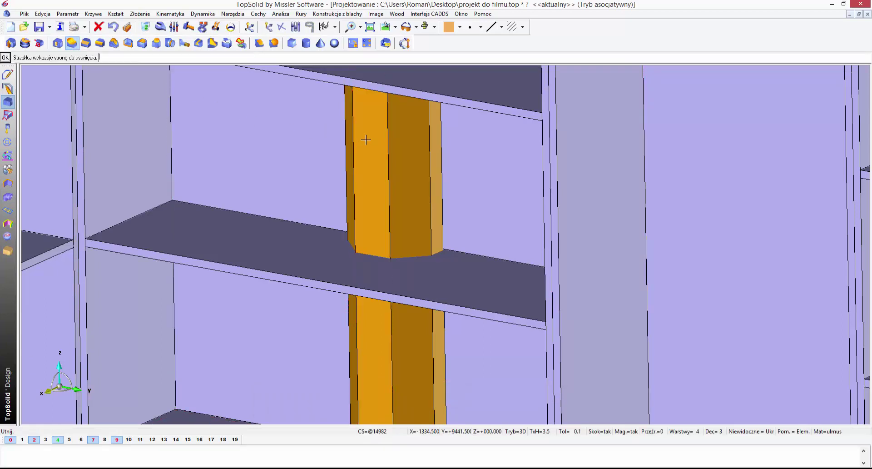
pyautogui.press('Return')
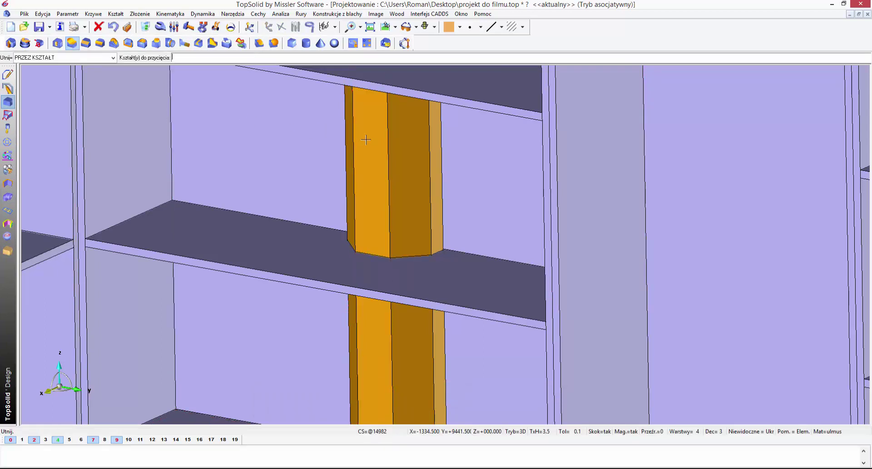
# Hide layer 10 to inspect the notched shelves without the columns
pyautogui.rightClick(129, 439)
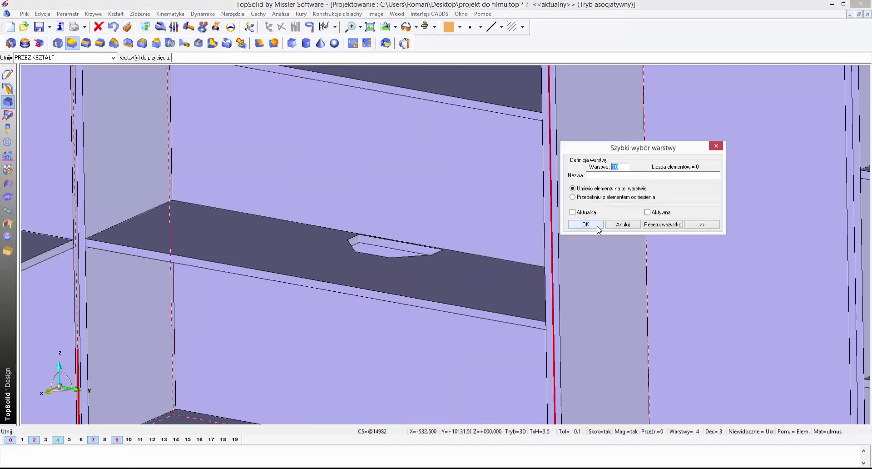
pyautogui.click(597, 227)
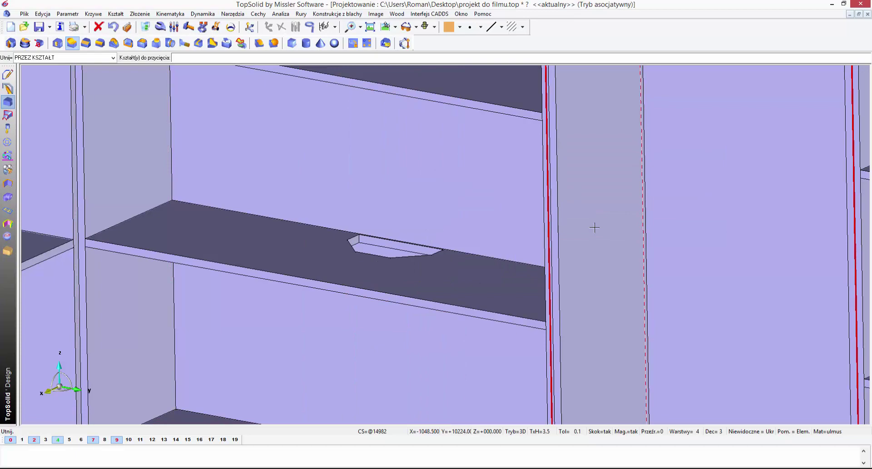
pyautogui.scroll(-5, 594, 228)
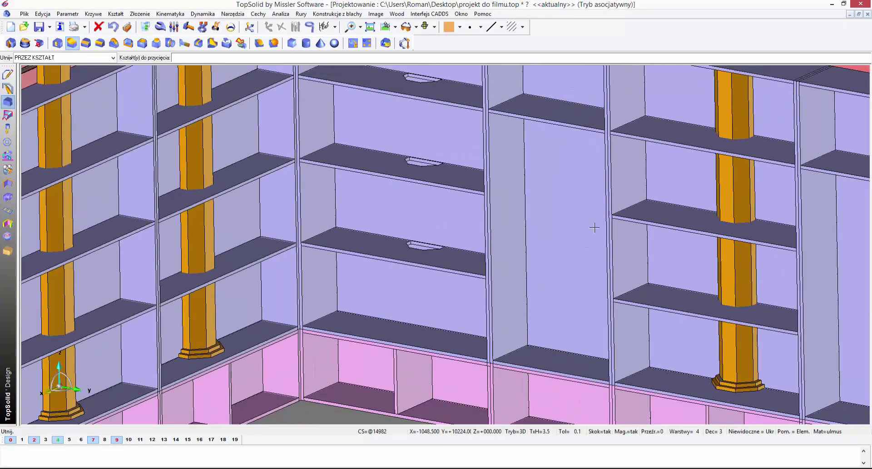
pyautogui.scroll(-3, 594, 227)
pyautogui.scroll(-3, 594, 227)
pyautogui.scroll(-2, 594, 227)
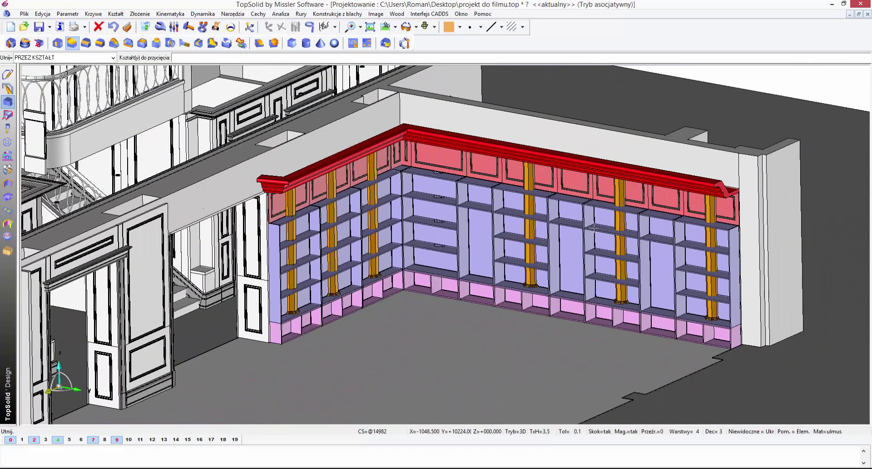
# Show layer 10 again so the orange columns reappear
pyautogui.click(129, 440)
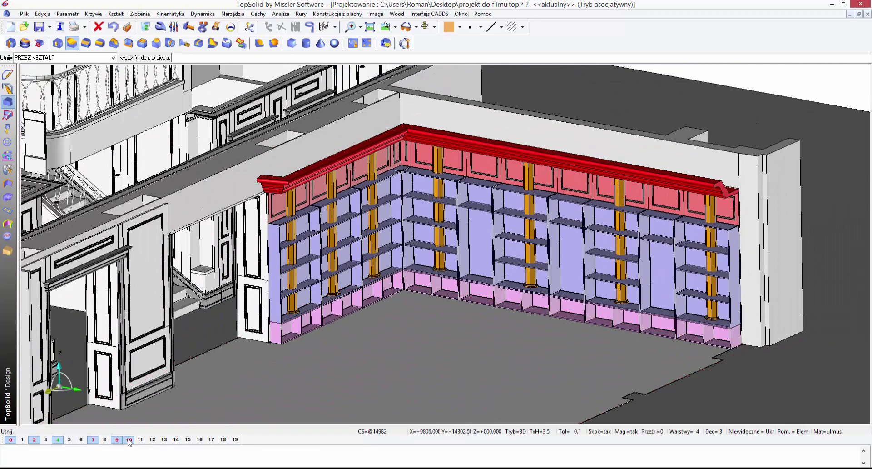